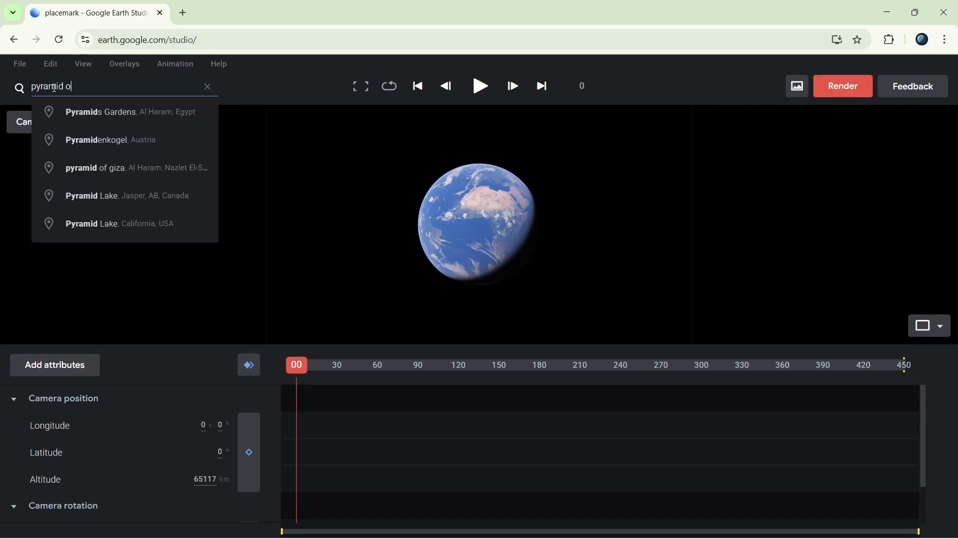
# Go to the pyramid of giza in Al Haram and frame it in a tilted, zoomed-out camera view.
pyautogui.write('f giza, Al Haram, Nazlet El-Semm')
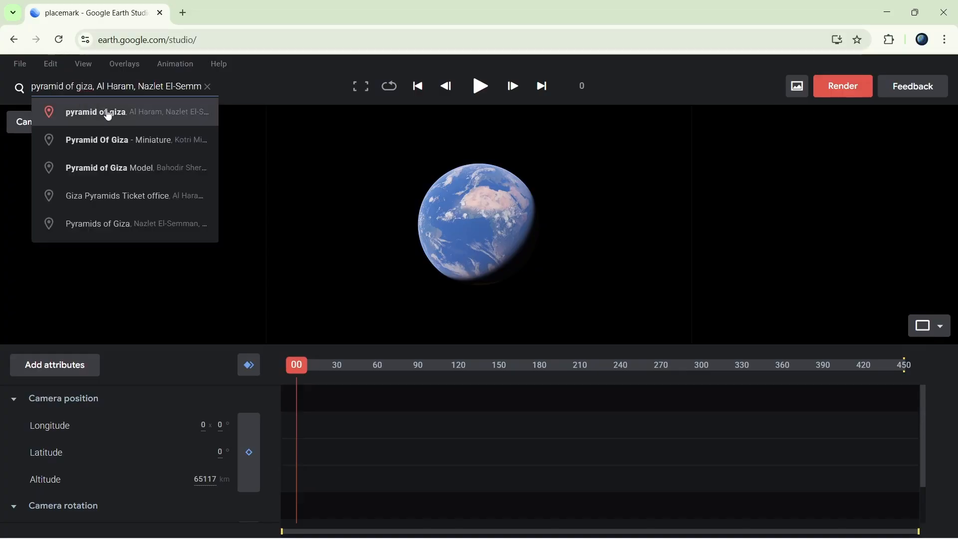
pyautogui.click(107, 112)
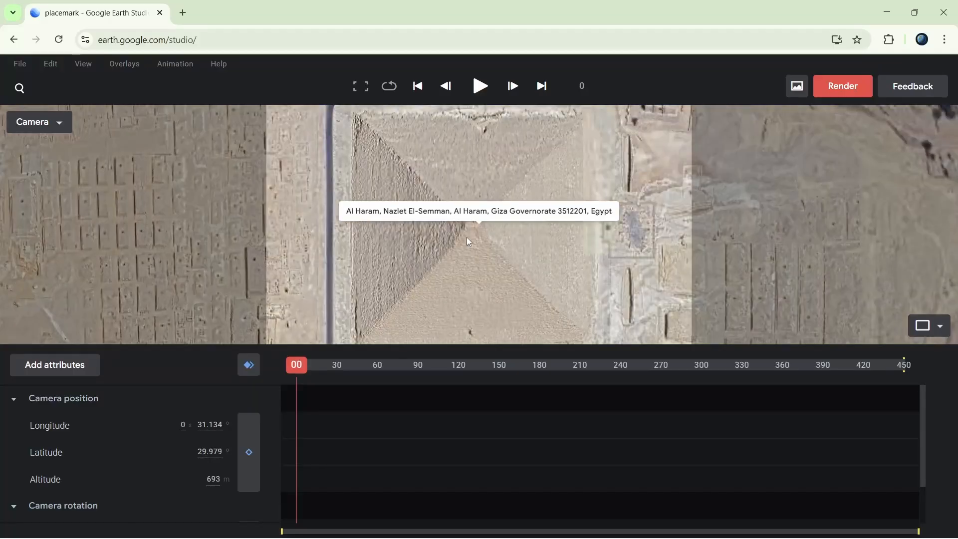
pyautogui.scroll(-5, 472, 242)
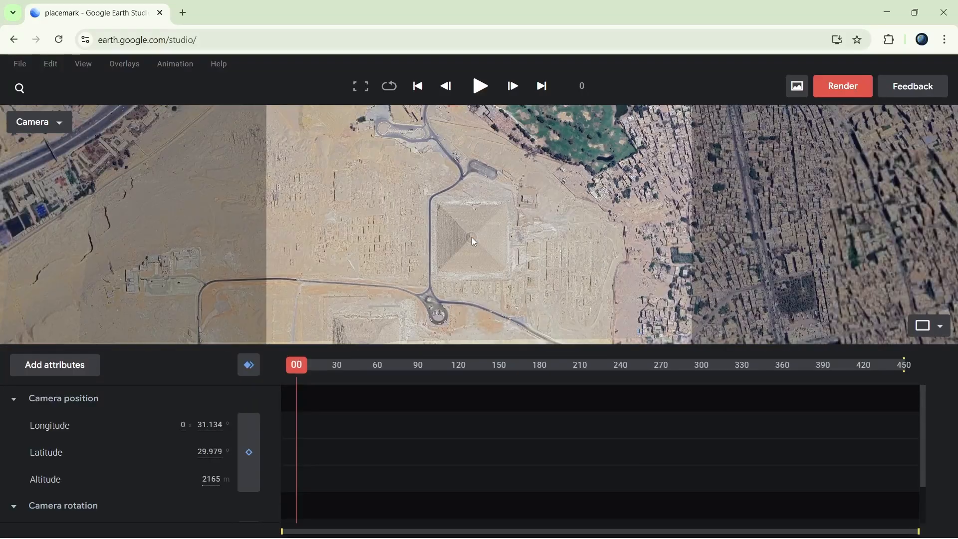
pyautogui.moveTo(459, 241); pyautogui.dragTo(482, 193, button='middle')
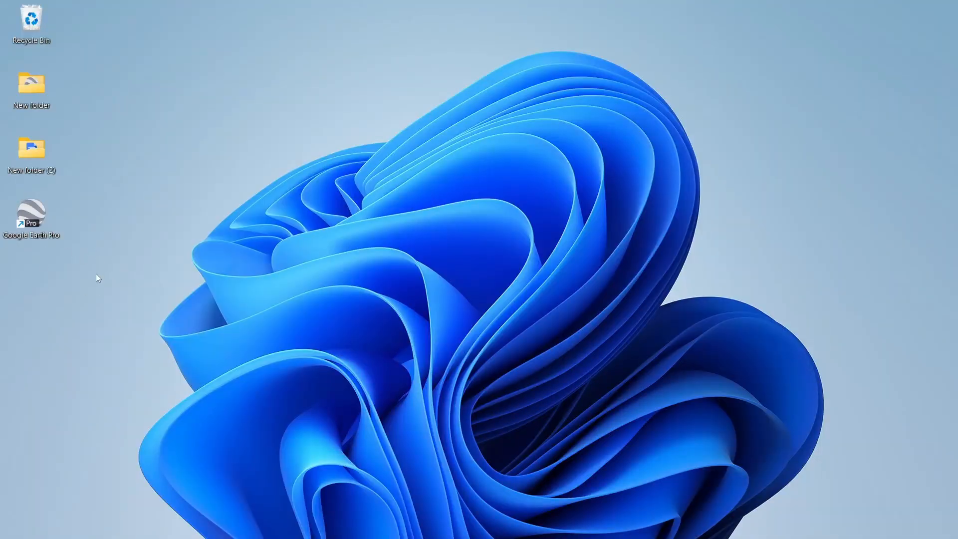
# Open Google Earth Pro and search for "pyramid of giza", centring the map on the Great Pyramid.
pyautogui.doubleClick(31, 214)
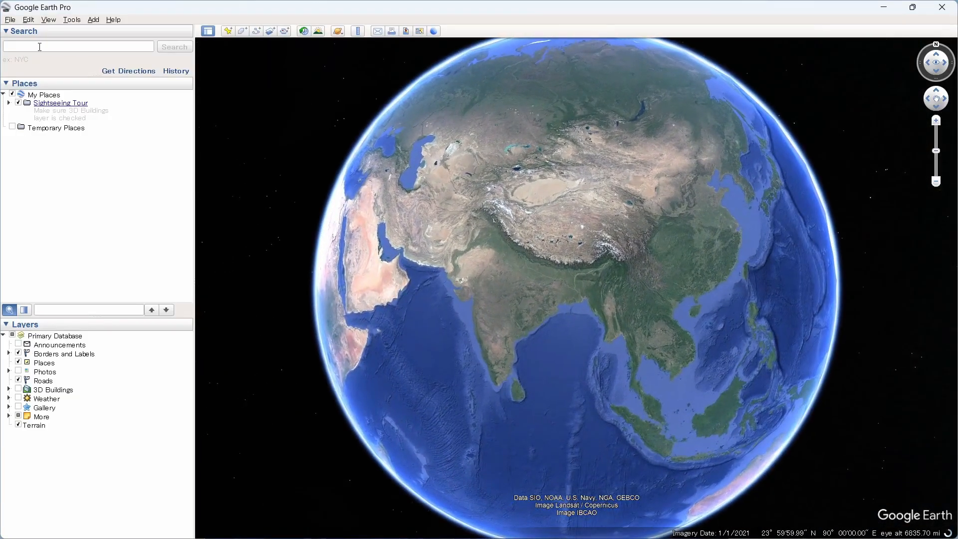
pyautogui.click(40, 46)
pyautogui.write('pyrami')
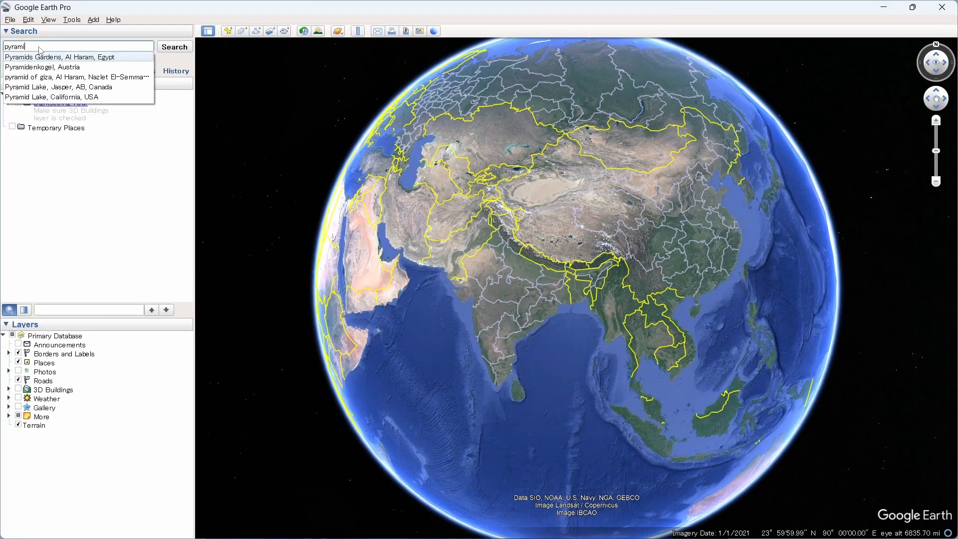
pyautogui.write('d of giz')
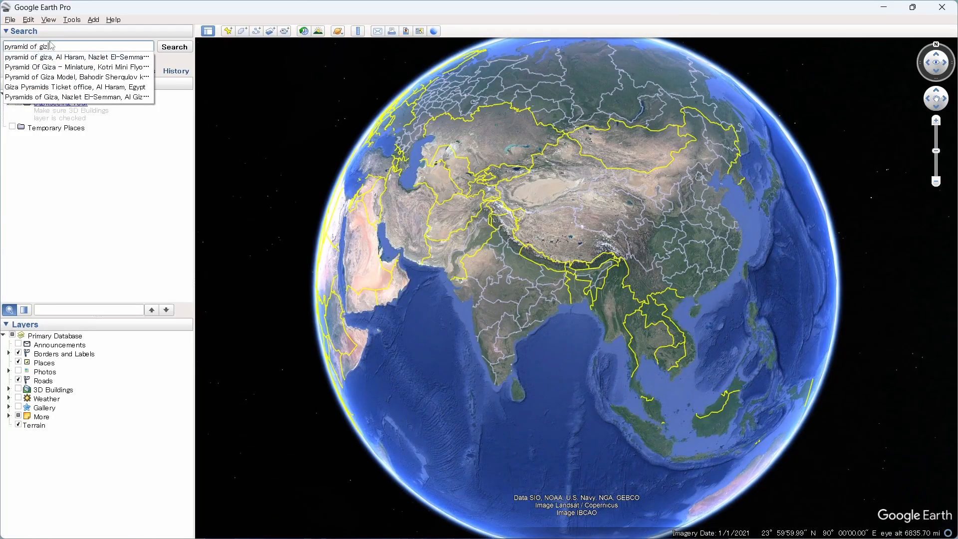
pyautogui.write('a')
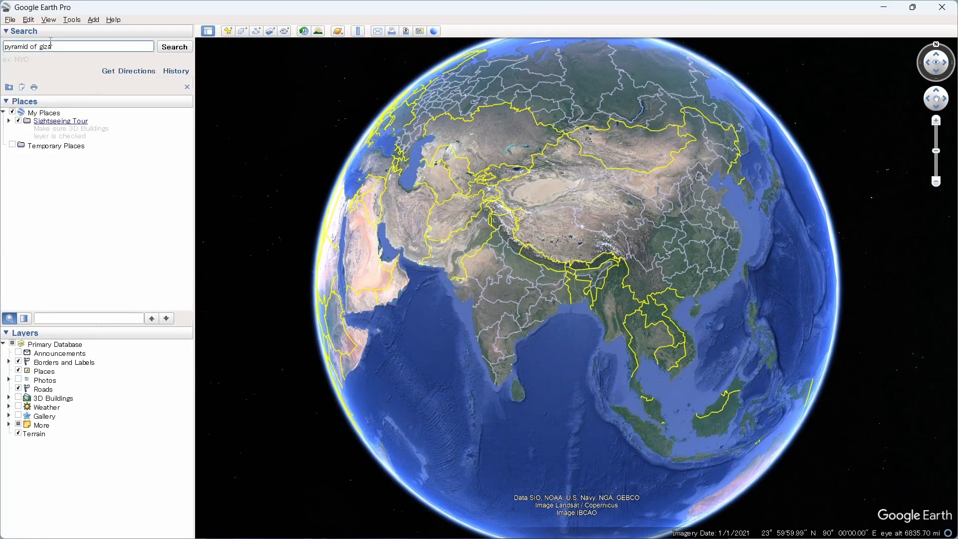
pyautogui.press('Return')
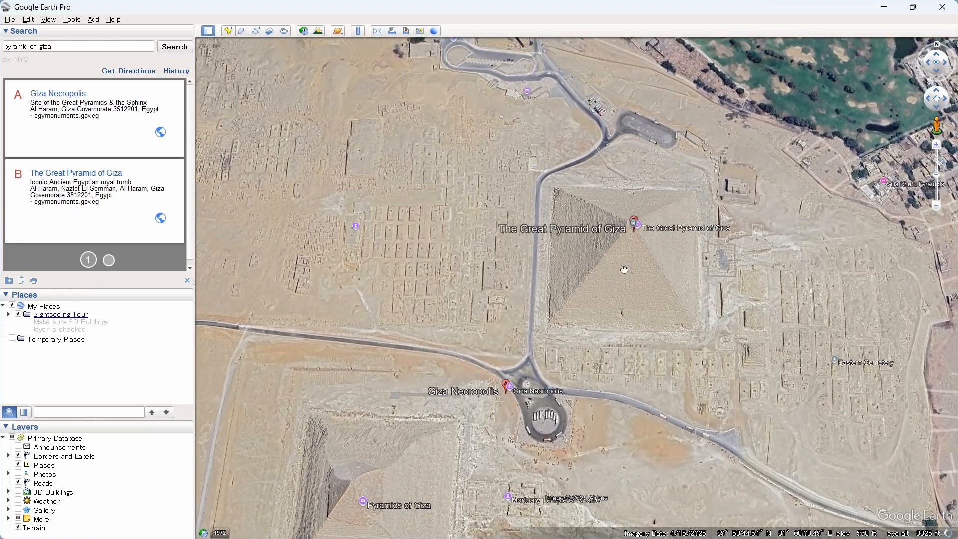
pyautogui.moveTo(624, 269); pyautogui.dragTo(589, 320)
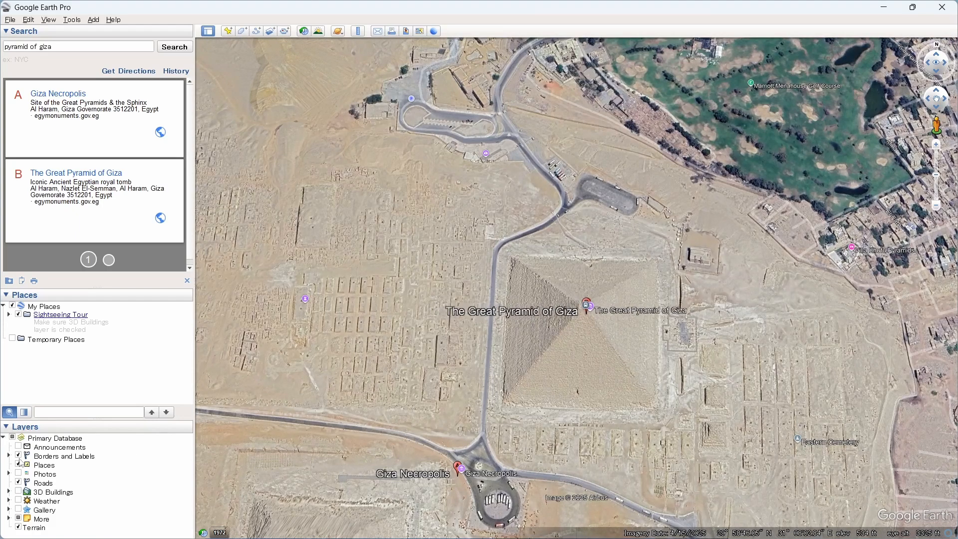
# Turn off the Places, Borders and Labels, Roads, More and Terrain layers.
pyautogui.click(18, 464)
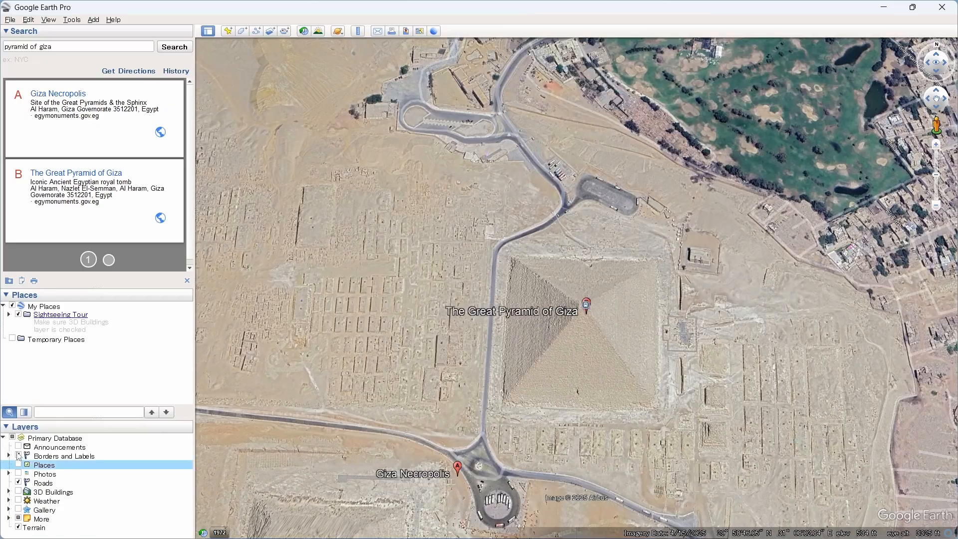
pyautogui.click(18, 455)
pyautogui.click(18, 482)
pyautogui.click(18, 527)
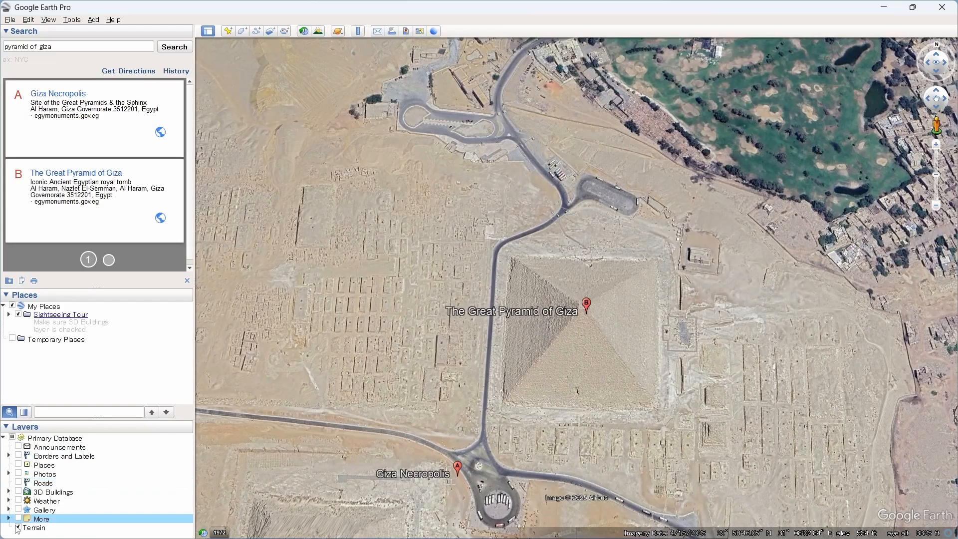
# Add a placemark at the Great Pyramid's apex, at about 29°58'45"N, 31°8'3"E.
pyautogui.scroll(3, 566, 355)
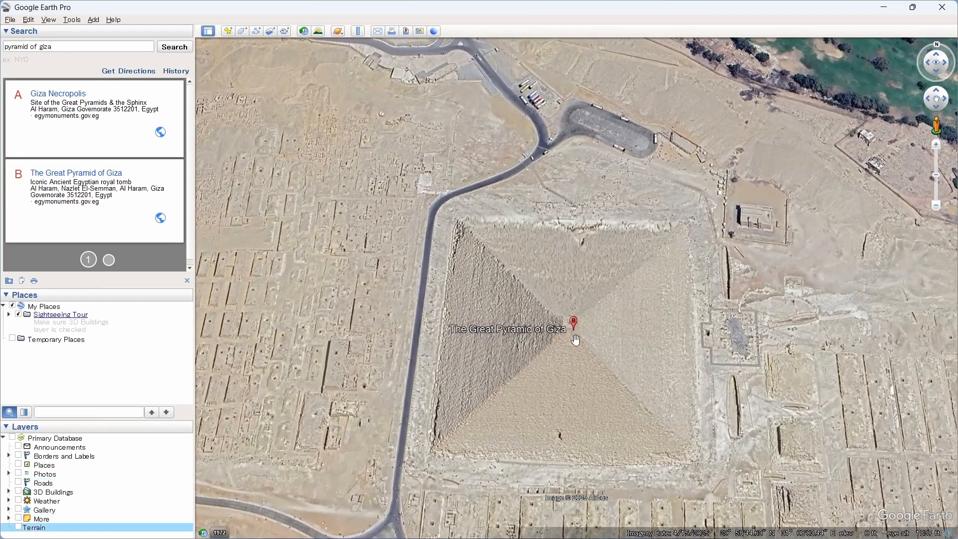
pyautogui.moveTo(576, 341); pyautogui.dragTo(580, 280, button='middle')
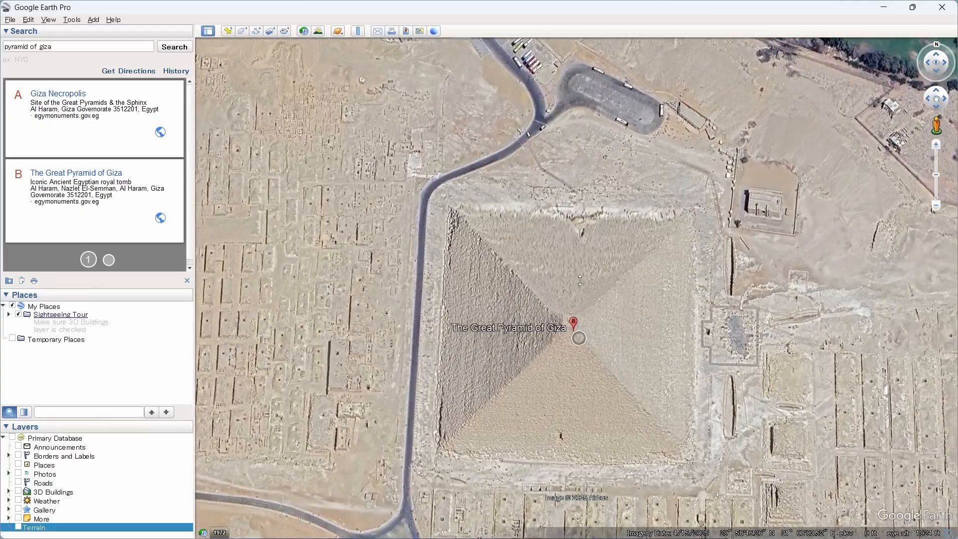
pyautogui.scroll(1, 582, 280)
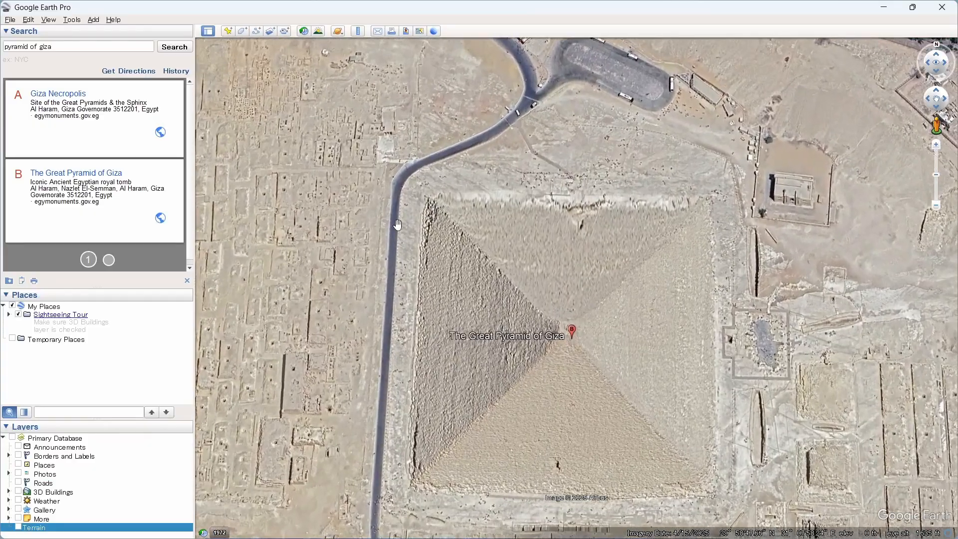
pyautogui.click(229, 33)
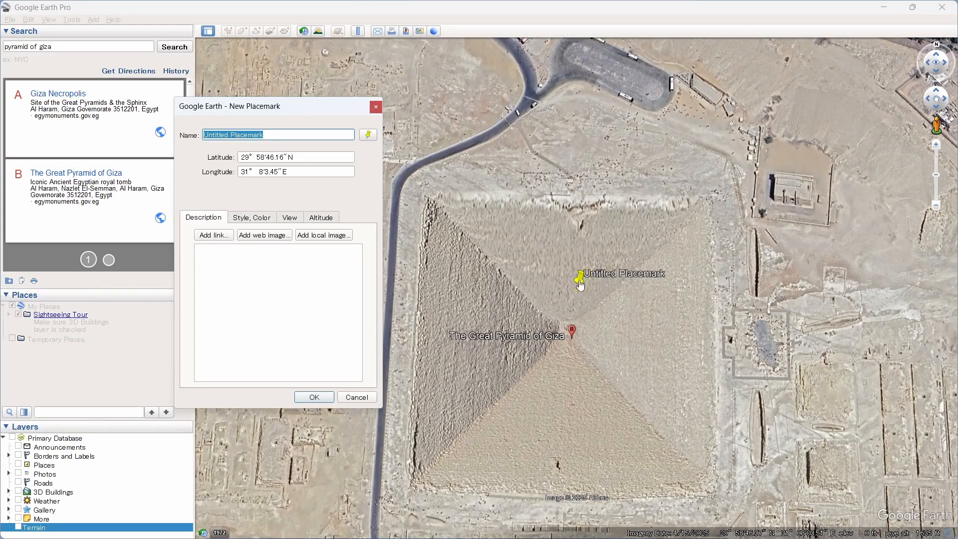
pyautogui.moveTo(580, 280); pyautogui.dragTo(565, 339)
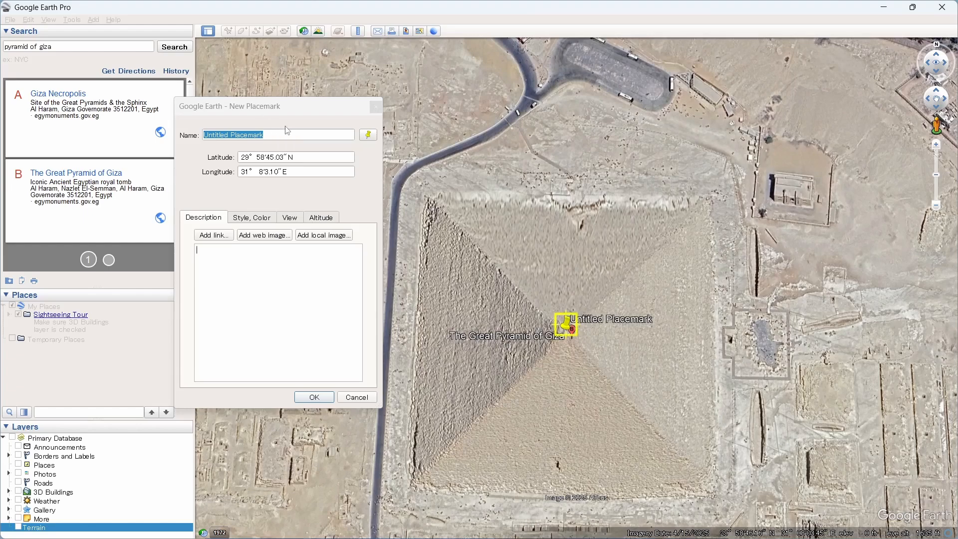
# Name the new placemark "The Great Pyramid of Giza".
pyautogui.moveTo(273, 132); pyautogui.dragTo(148, 133)
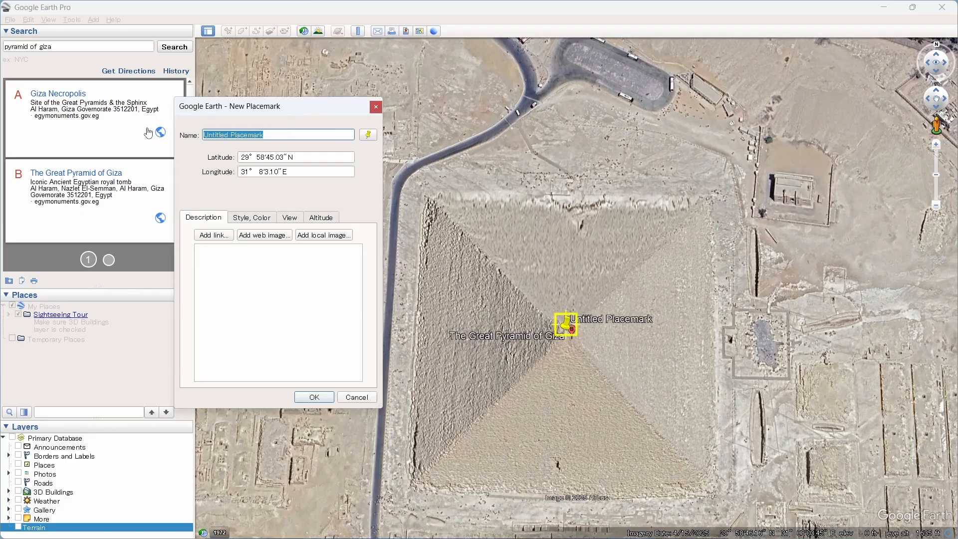
pyautogui.write('The ')
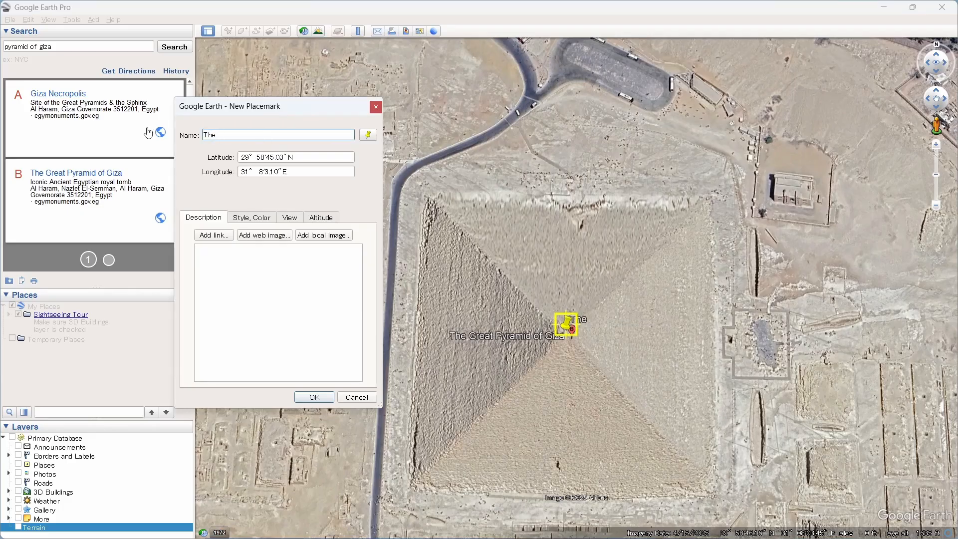
pyautogui.write('Great Pyramid of Giza')
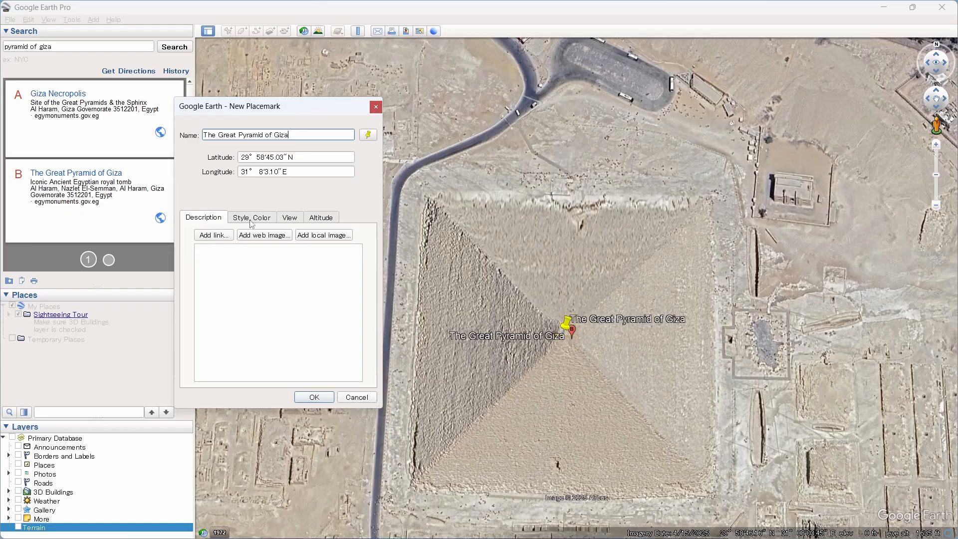
# Change the placemark's icon to the yellow paddle marker with a circle (ylw-circle).
pyautogui.click(367, 136)
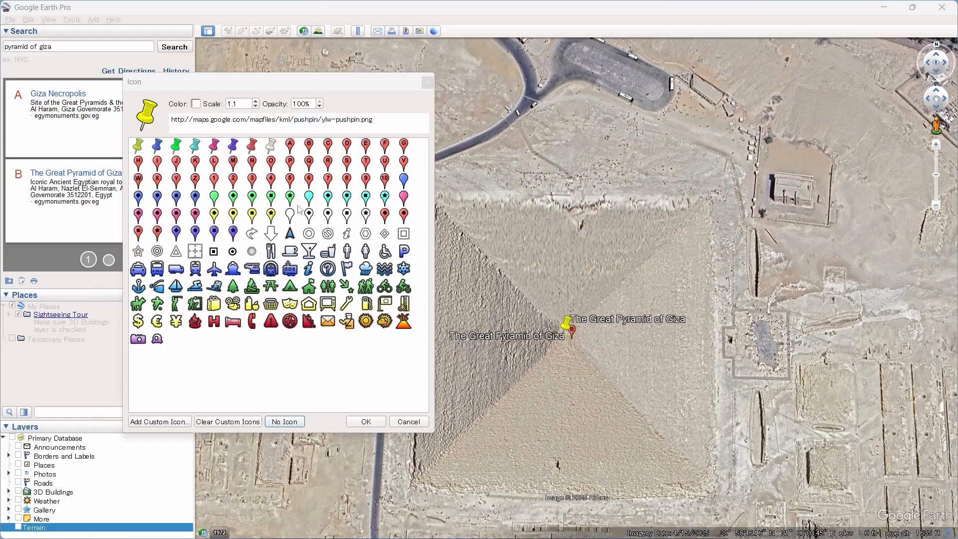
pyautogui.click(233, 216)
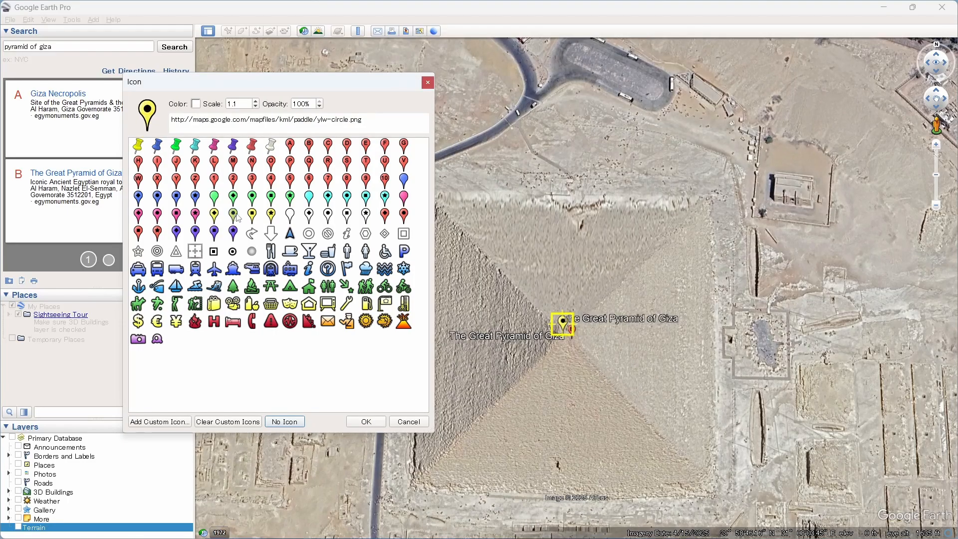
pyautogui.click(366, 422)
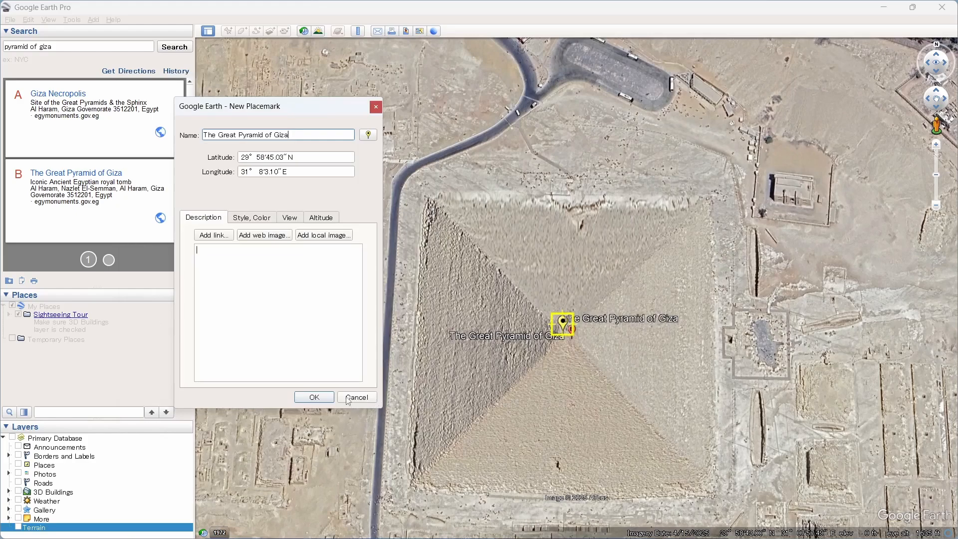
# Set the placemark's label color to yellow (#ffff00).
pyautogui.click(255, 219)
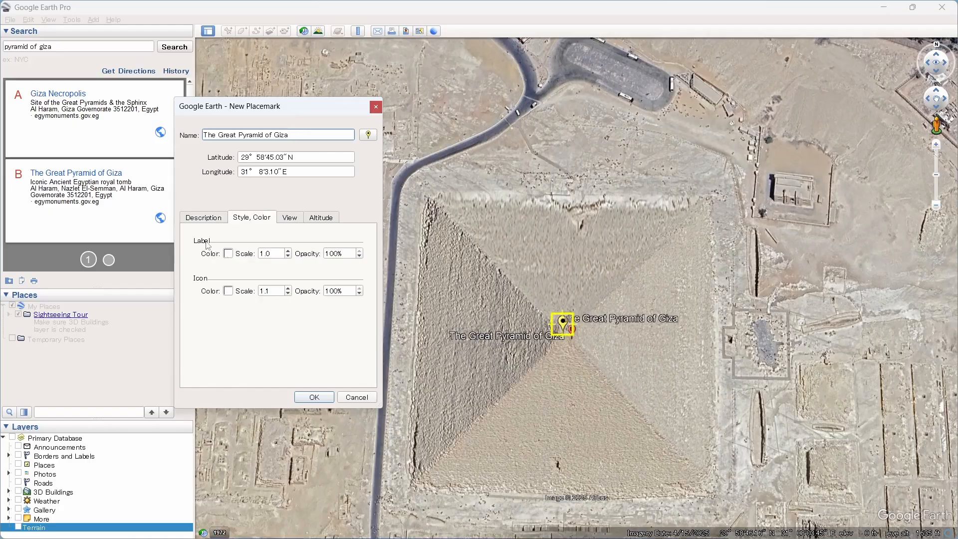
pyautogui.click(227, 255)
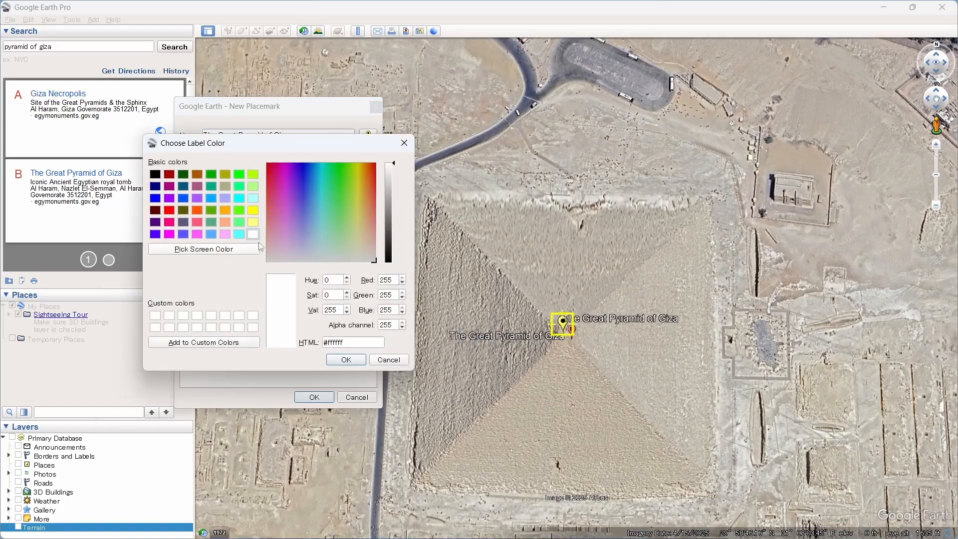
pyautogui.click(169, 198)
pyautogui.click(254, 210)
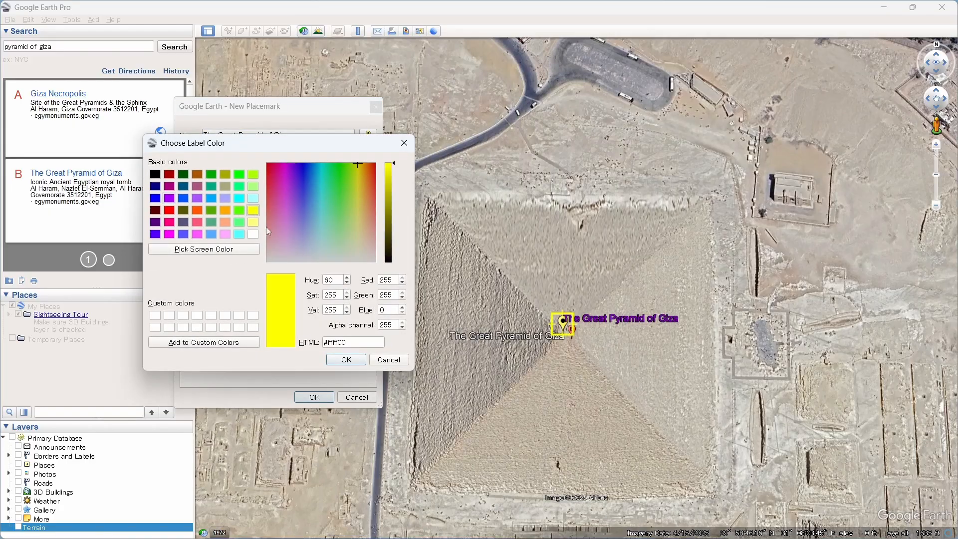
pyautogui.click(347, 359)
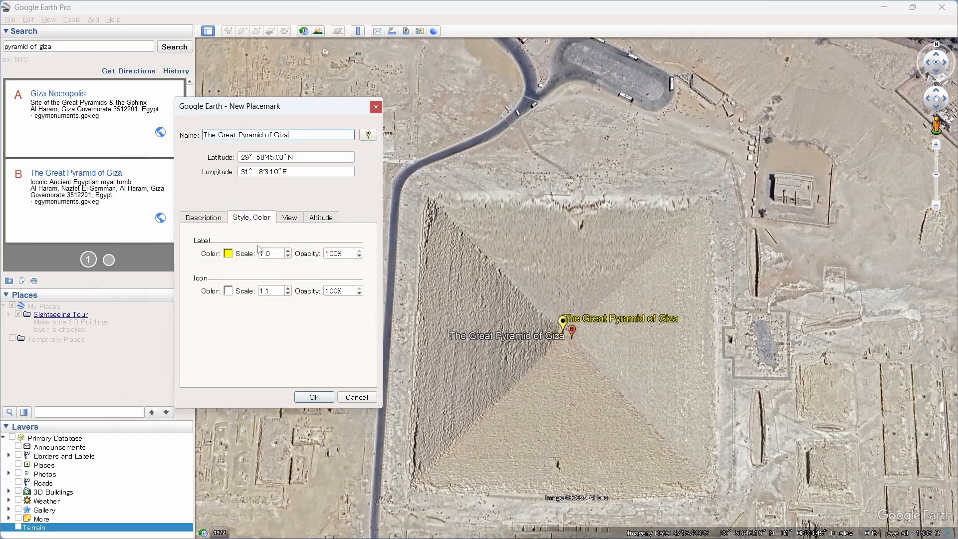
# Set both the label scale and the icon scale to 2 and finish creating the placemark.
pyautogui.moveTo(277, 255); pyautogui.dragTo(227, 252)
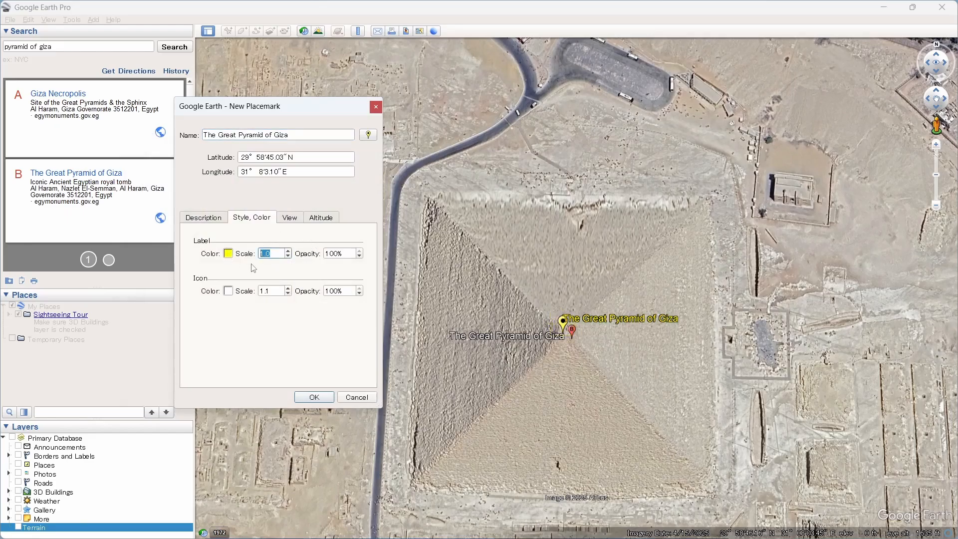
pyautogui.write('2')
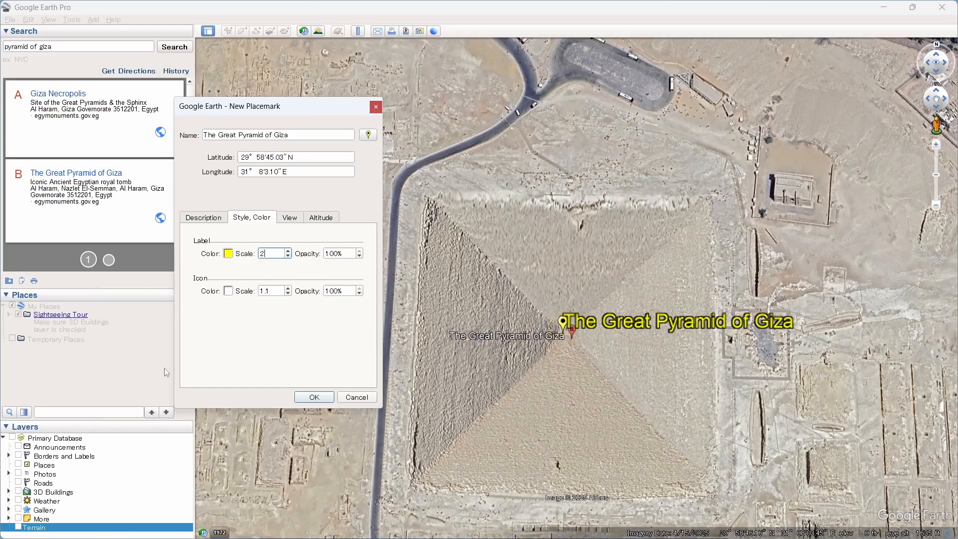
pyautogui.doubleClick(274, 291)
pyautogui.write('2')
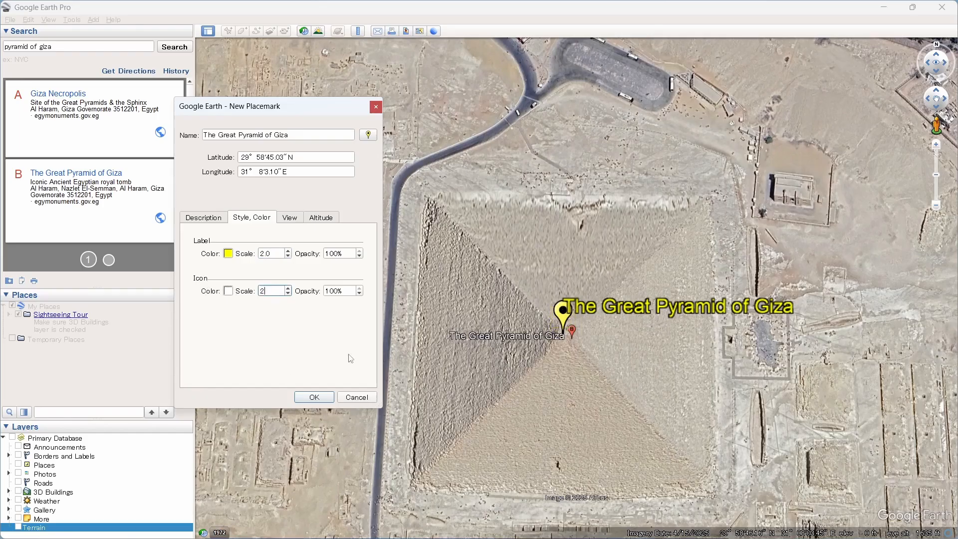
pyautogui.click(314, 397)
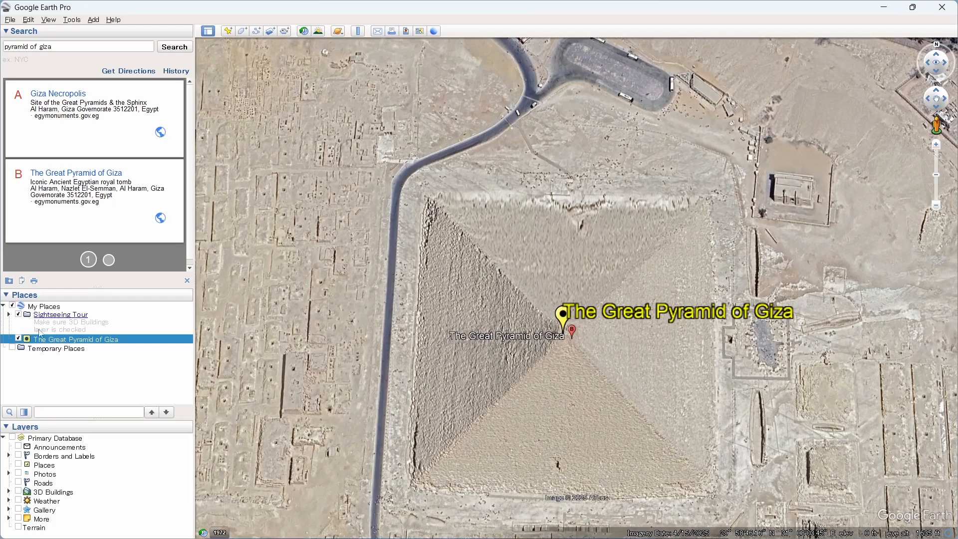
# Save the Great Pyramid of Giza placemark to the GISRS folder as a KML file.
pyautogui.rightClick(98, 344)
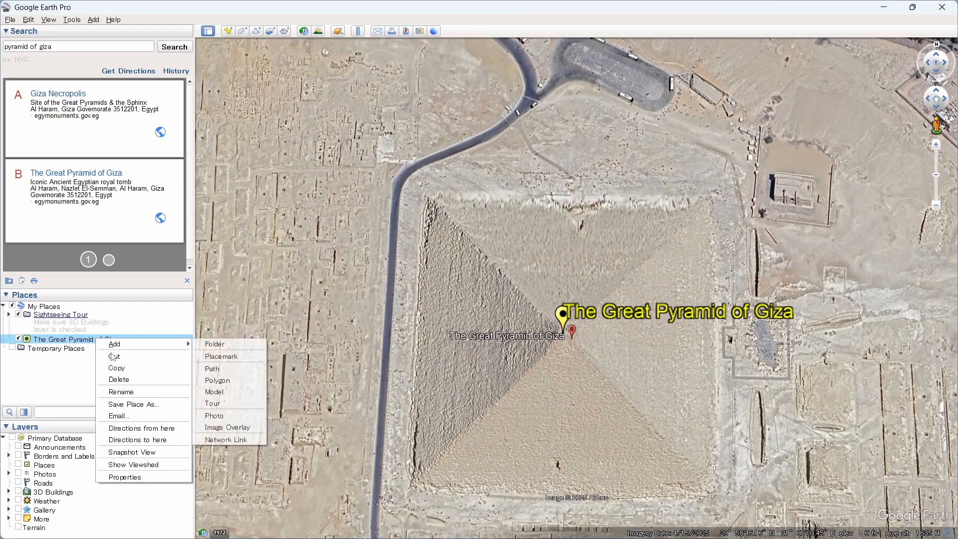
pyautogui.click(150, 407)
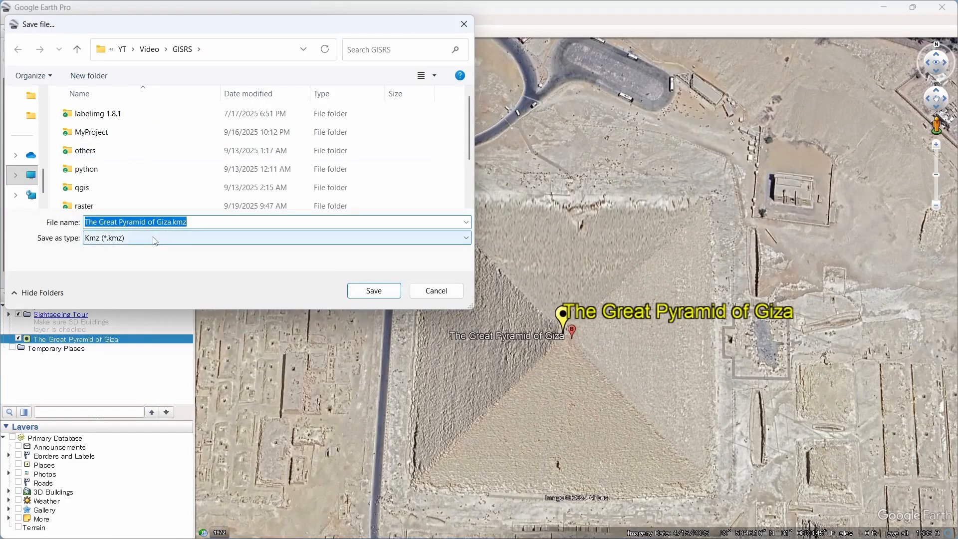
pyautogui.click(154, 240)
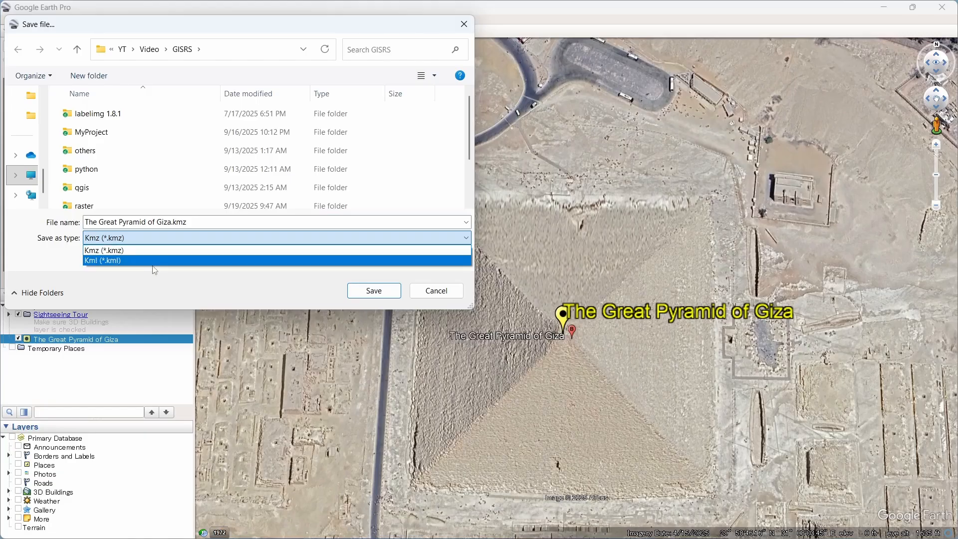
pyautogui.click(115, 261)
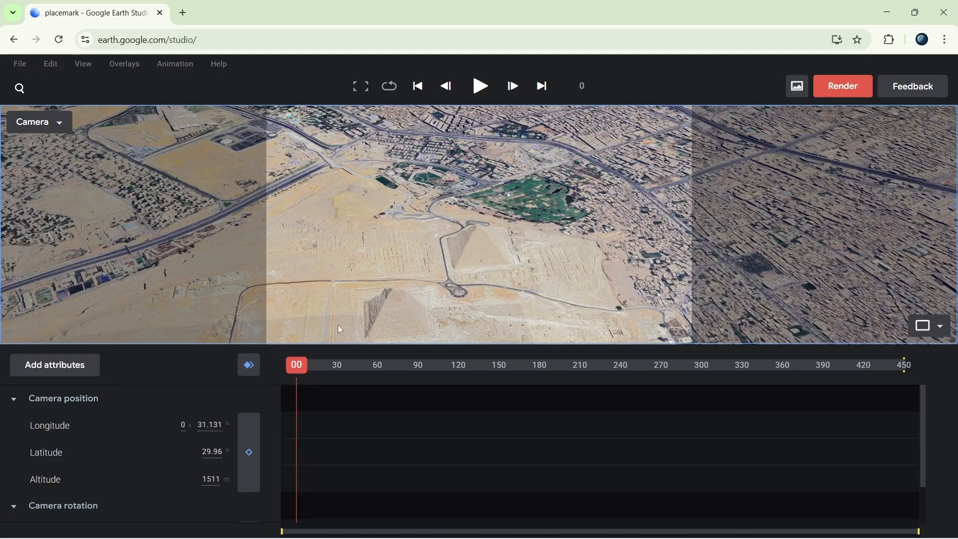
# In Google Earth Studio, import The Great Pyramid of Giza.kml from the computer's GISRS folder as a KML overlay.
pyautogui.click(20, 64)
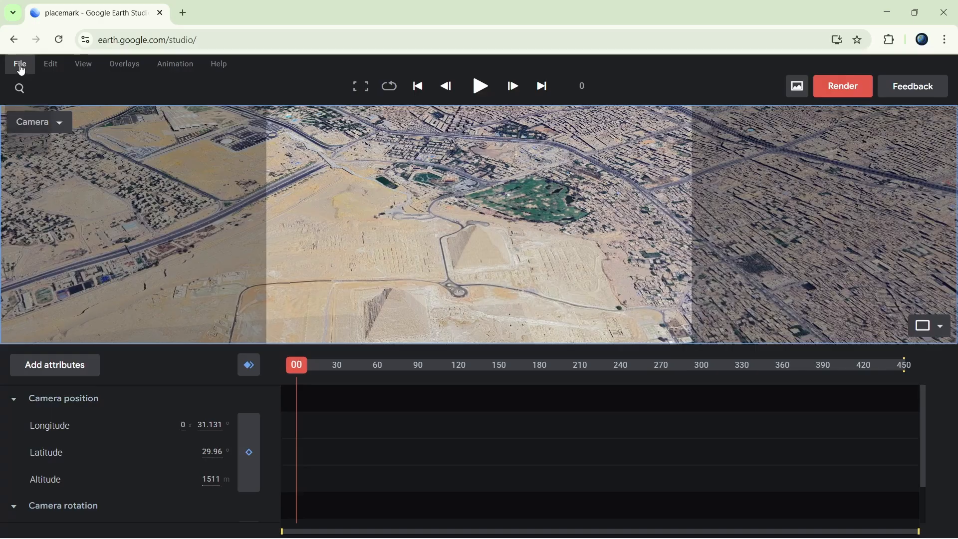
pyautogui.moveTo(55, 219)
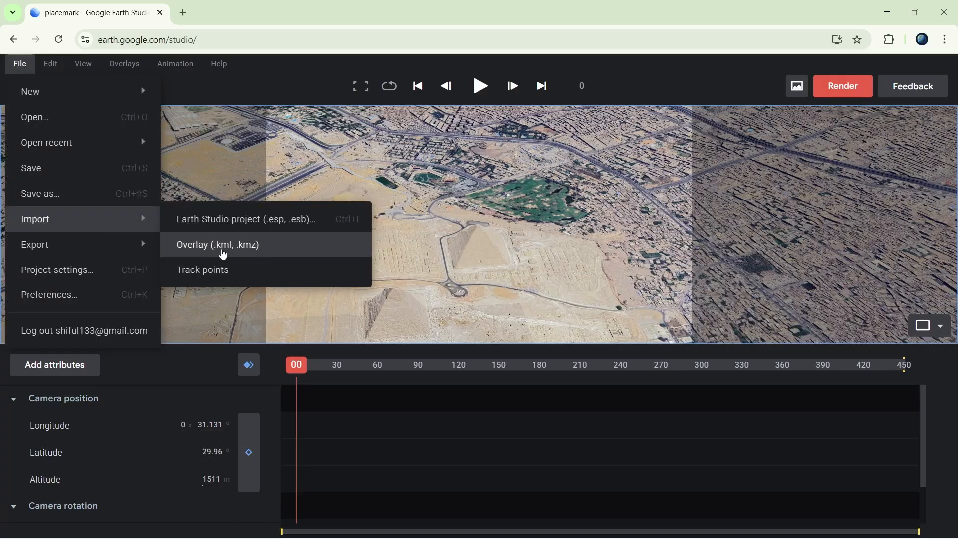
pyautogui.click(133, 70)
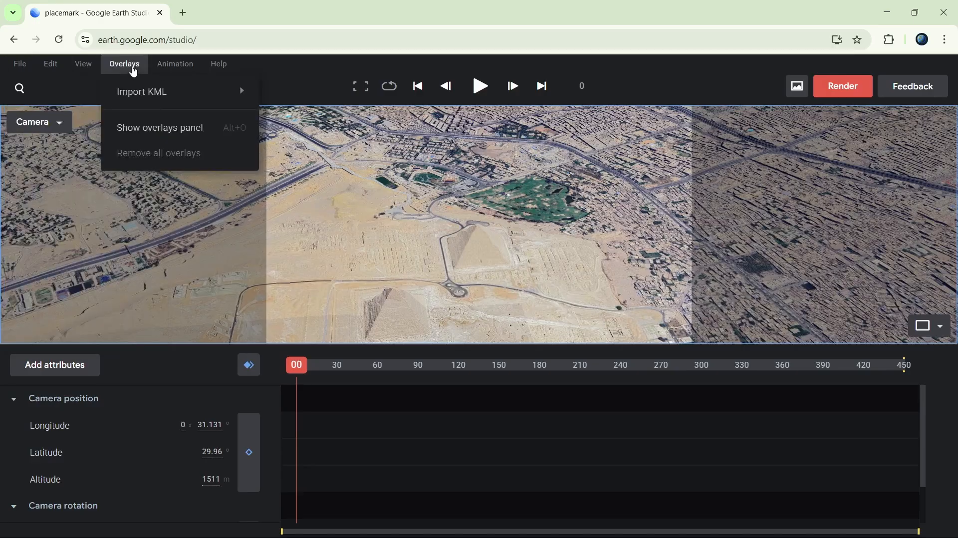
pyautogui.moveTo(188, 94)
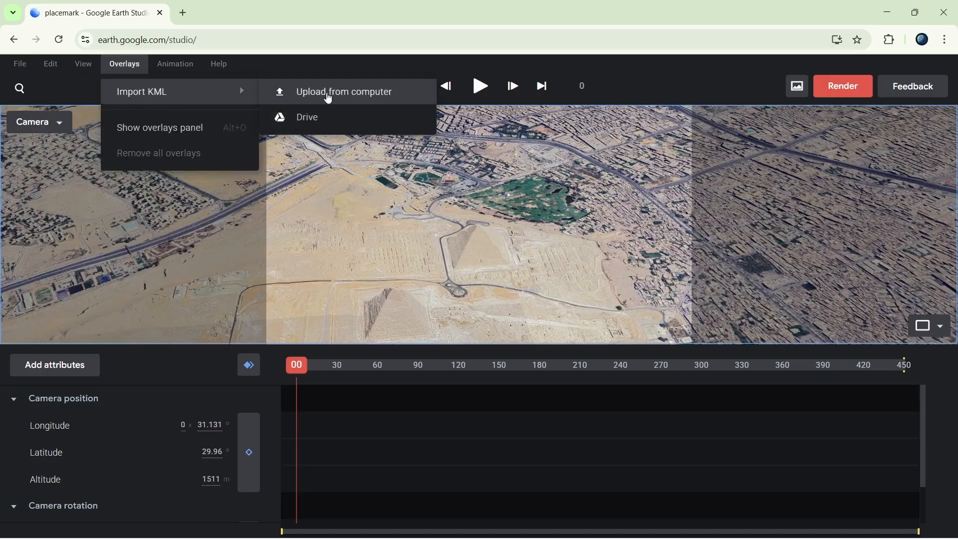
pyautogui.click(348, 97)
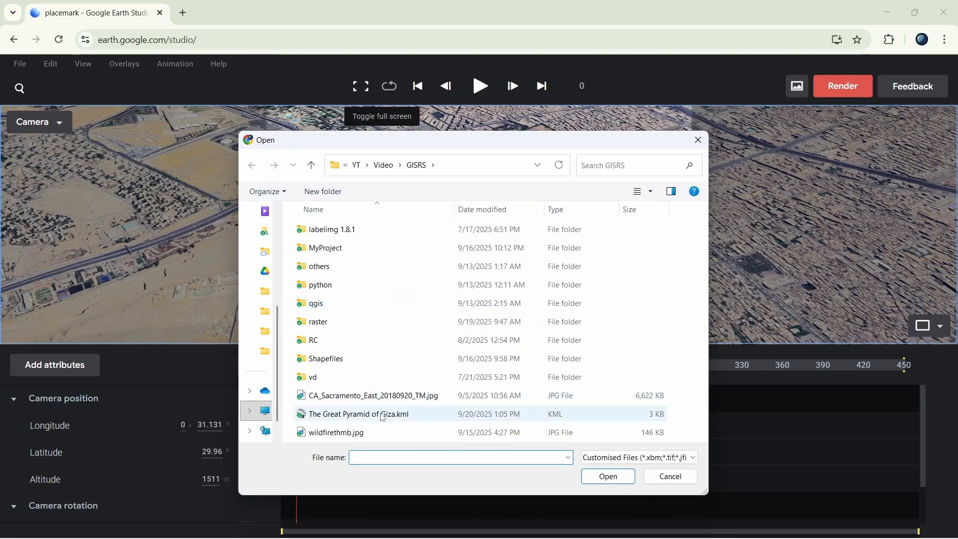
pyautogui.click(408, 418)
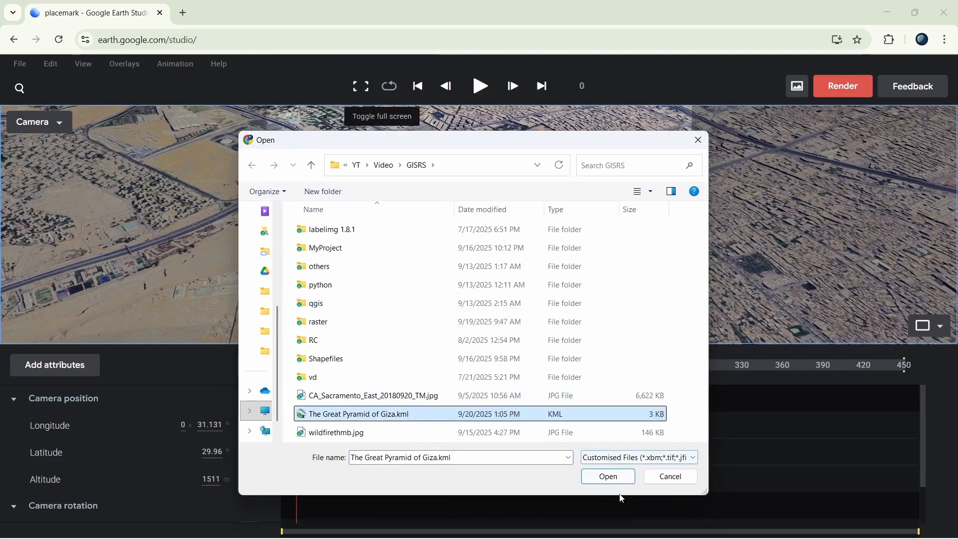
pyautogui.click(608, 477)
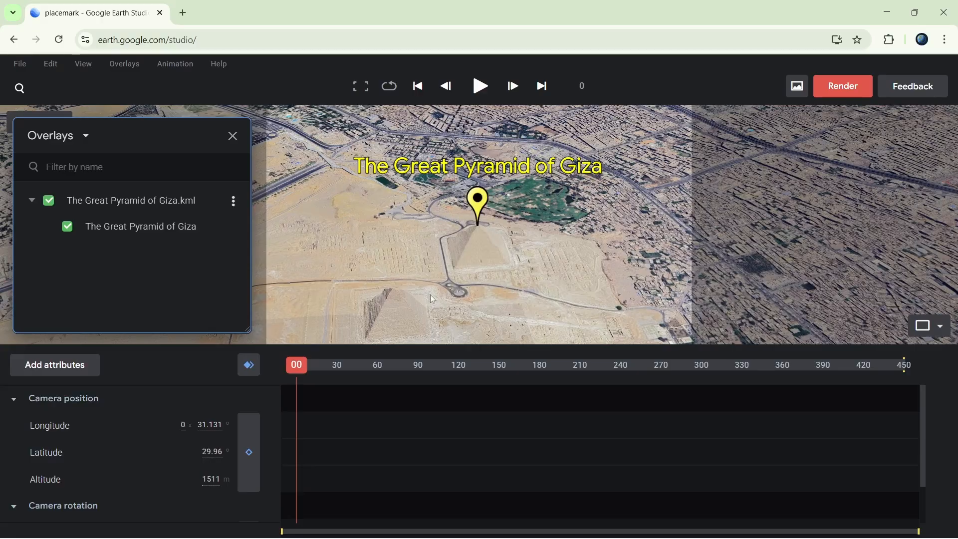
# Shift the camera west of the pyramid to about longitude 31.112 and keyframe all camera attributes at frame 0.
pyautogui.moveTo(392, 283); pyautogui.dragTo(813, 239)
pyautogui.moveTo(812, 239); pyautogui.dragTo(842, 235)
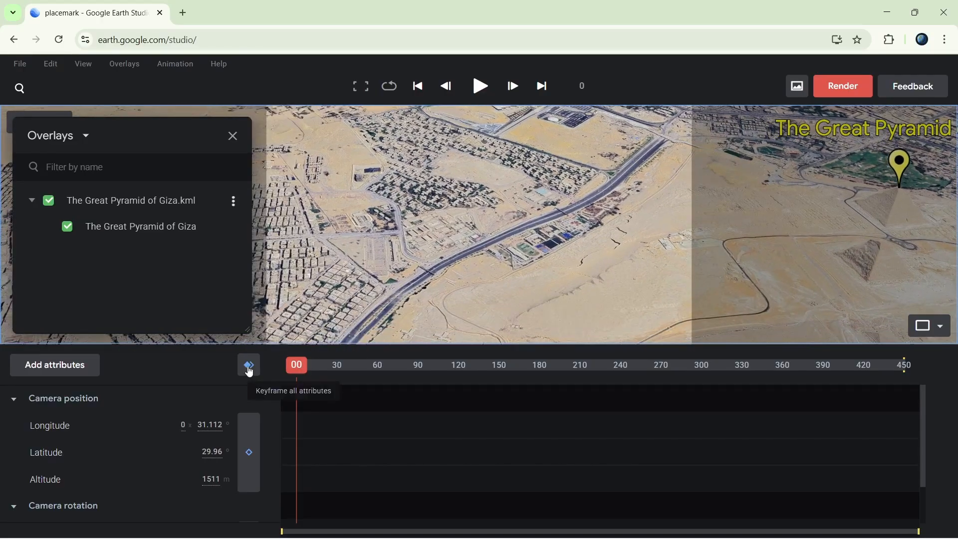
pyautogui.click(249, 369)
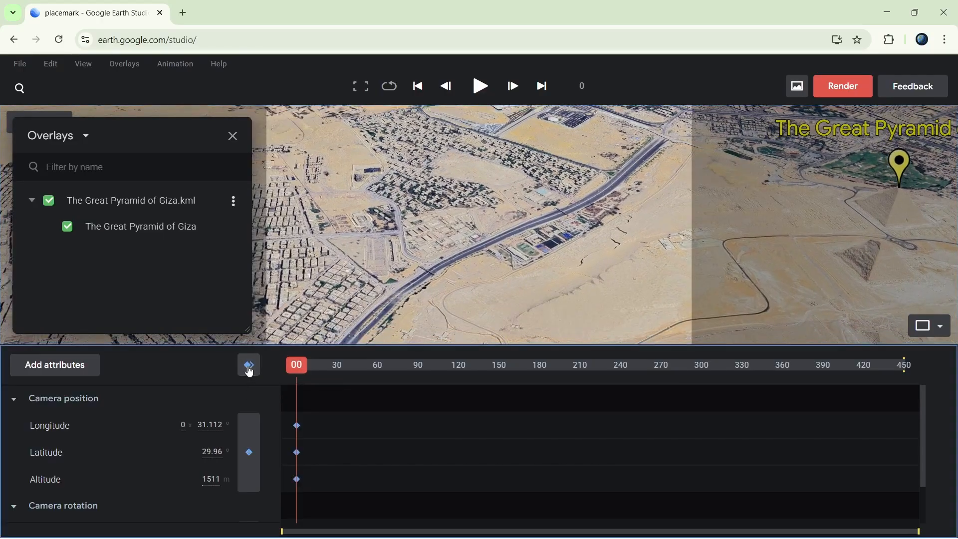
# Keyframe a closer camera view centered on the pyramid at frame 120, at about 600 m altitude, and preview the move from the start.
pyautogui.moveTo(296, 370); pyautogui.dragTo(462, 402)
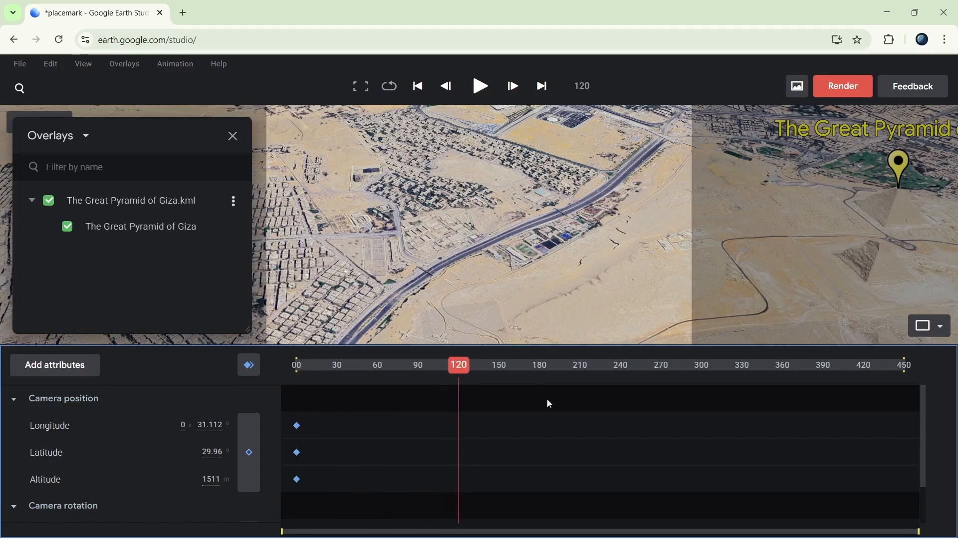
pyautogui.click(645, 191)
pyautogui.moveTo(510, 211); pyautogui.dragTo(241, 229)
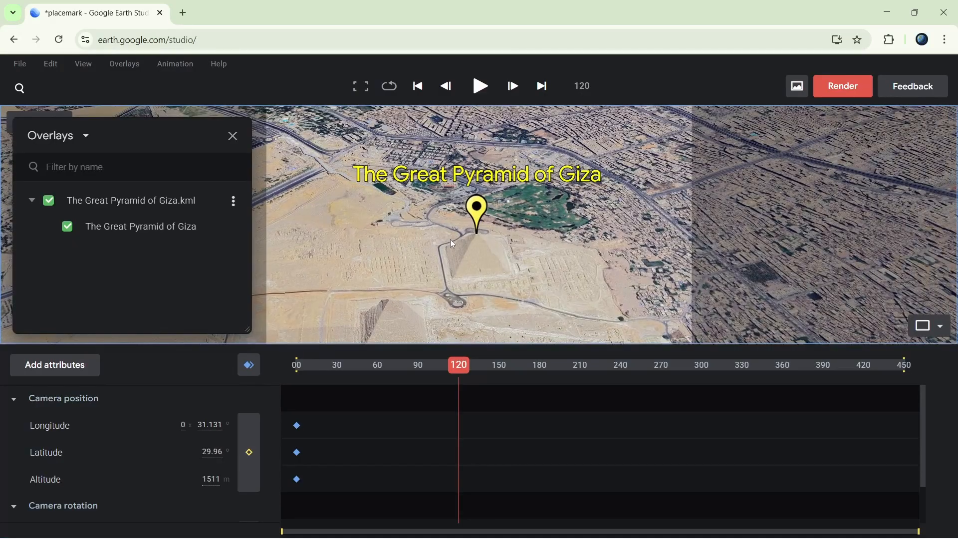
pyautogui.scroll(3, 450, 239)
pyautogui.scroll(3, 446, 226)
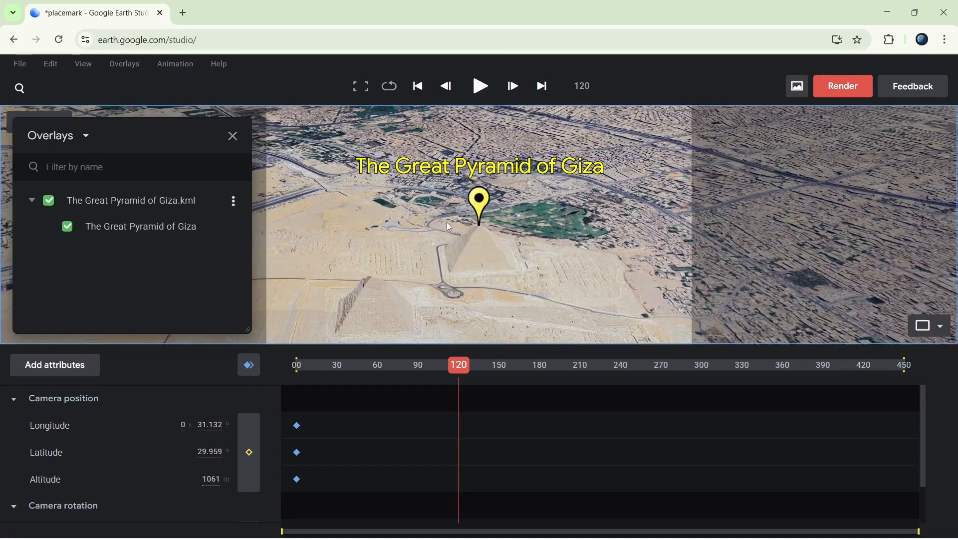
pyautogui.scroll(1, 533, 243)
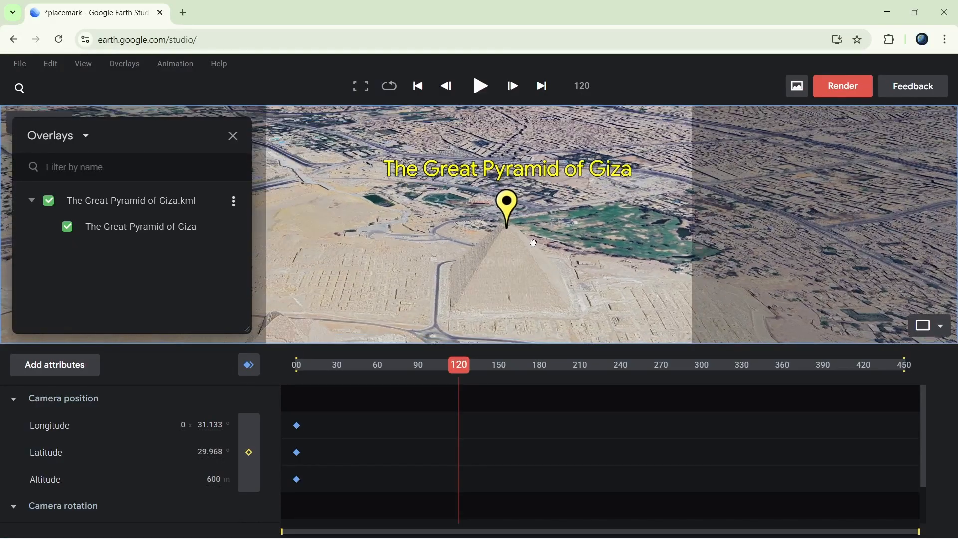
pyautogui.moveTo(533, 242); pyautogui.dragTo(523, 239)
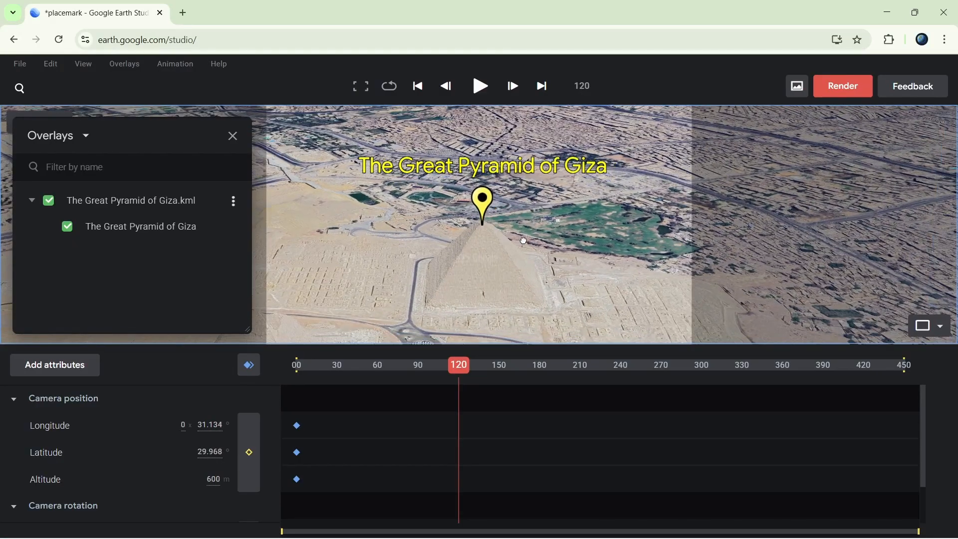
pyautogui.click(250, 369)
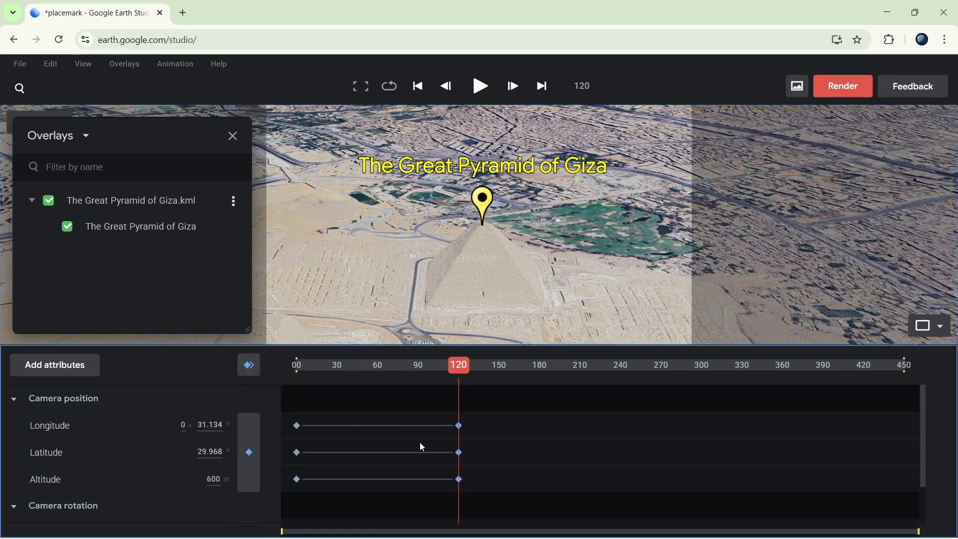
pyautogui.moveTo(464, 378); pyautogui.dragTo(293, 377)
pyautogui.press('space')
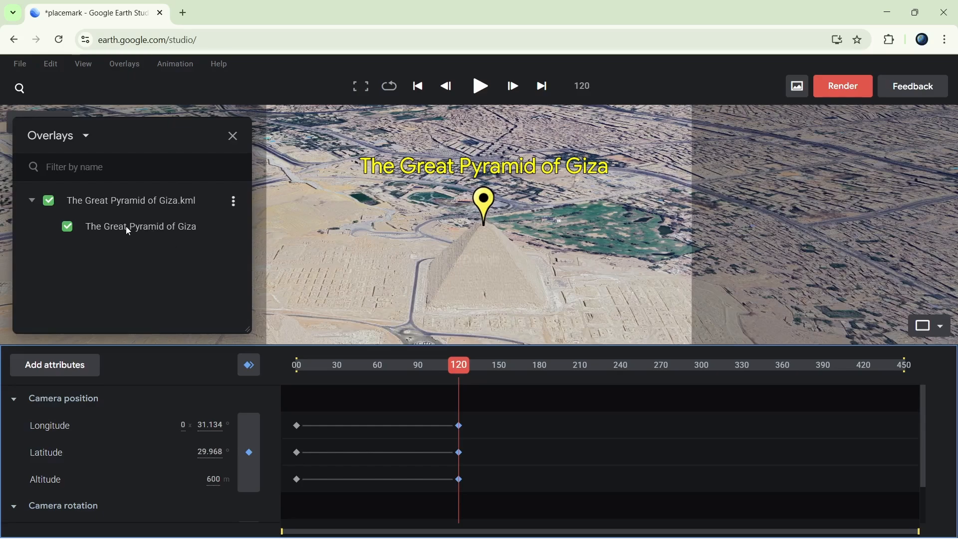
# Enable opacity keyframing for the Great Pyramid of Giza overlay and add a 0% opacity keyframe at frame 120.
pyautogui.click(236, 209)
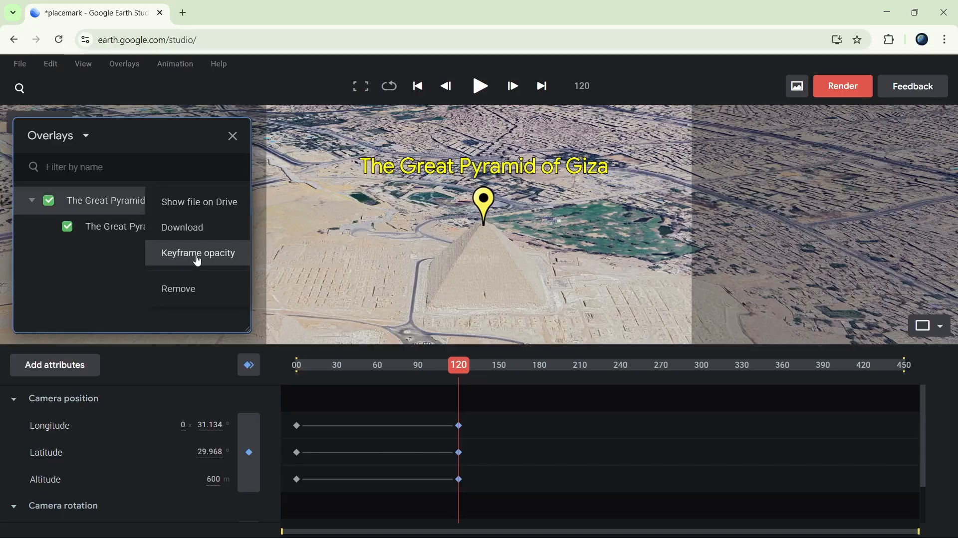
pyautogui.click(198, 253)
pyautogui.scroll(-3, 159, 485)
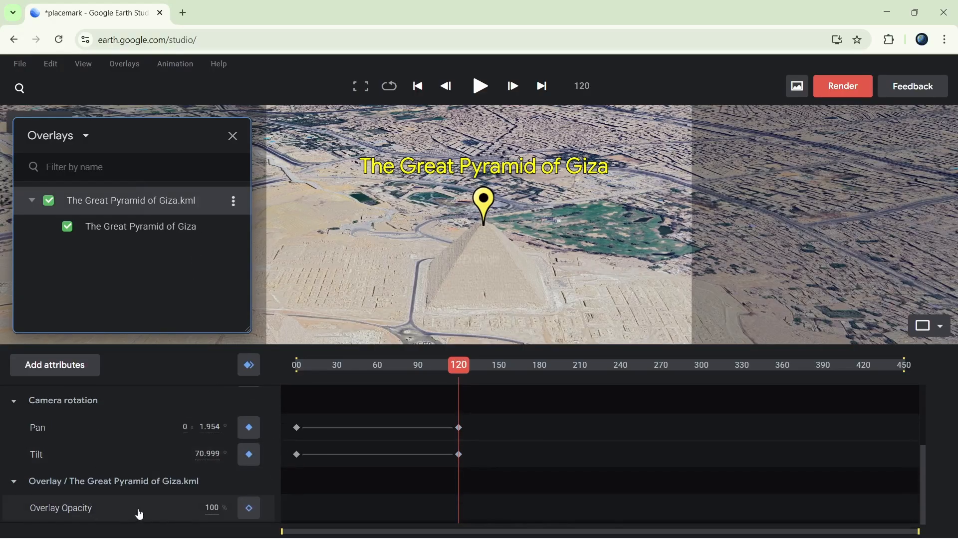
pyautogui.click(212, 518)
pyautogui.write('0')
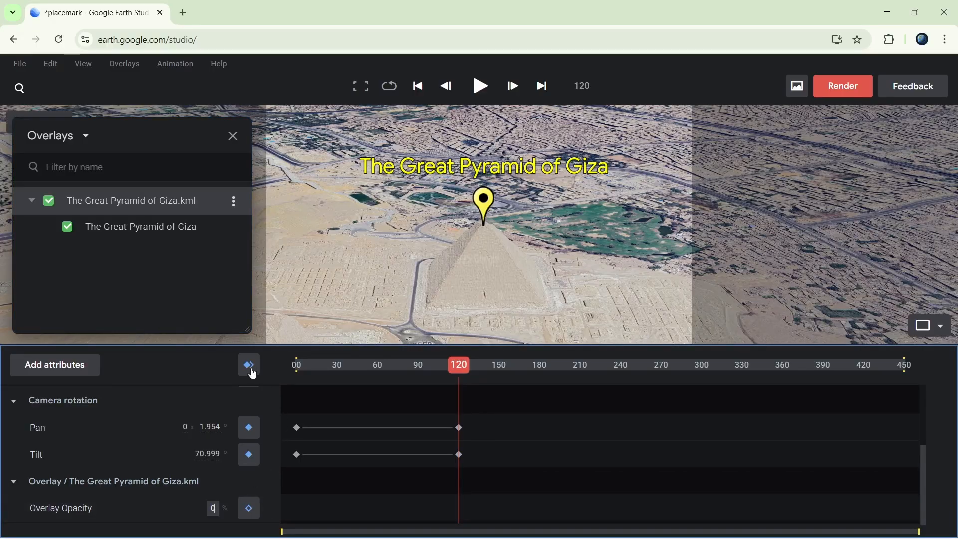
pyautogui.click(250, 508)
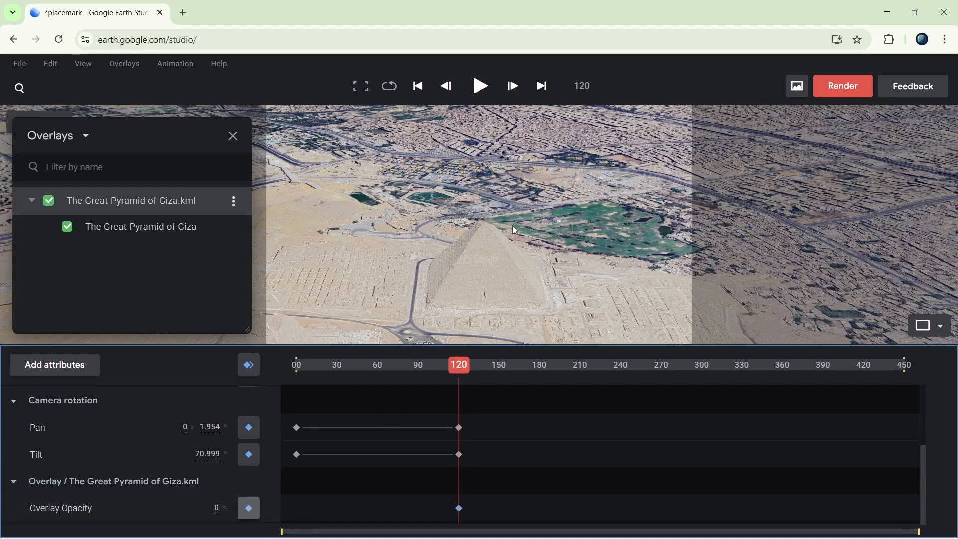
# Add an overlay opacity keyframe of 100% at frame 210.
pyautogui.moveTo(462, 367); pyautogui.dragTo(581, 397)
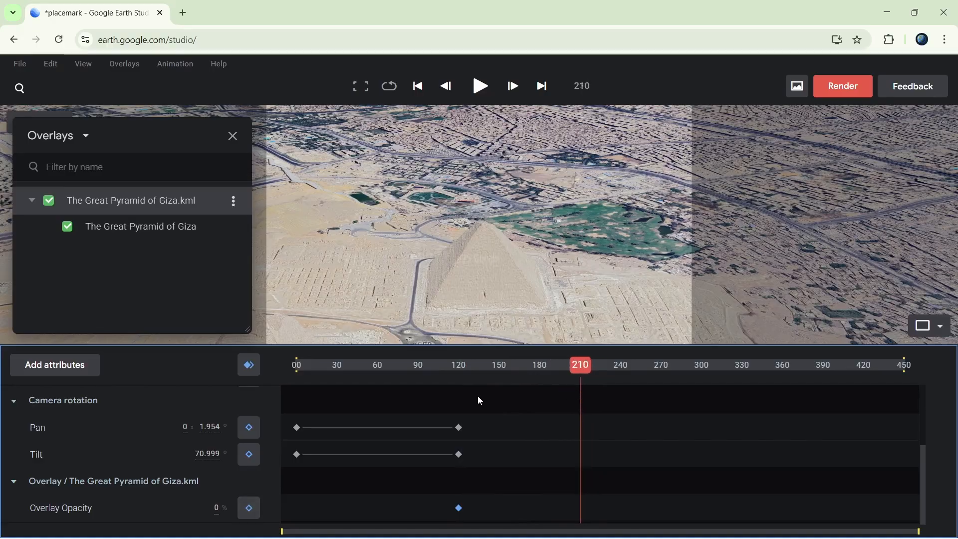
pyautogui.click(217, 508)
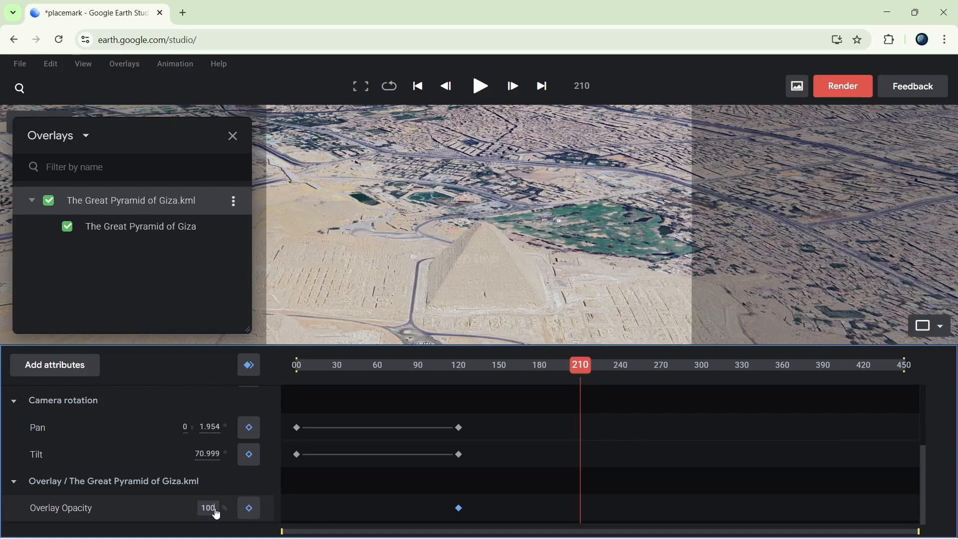
pyautogui.click(249, 508)
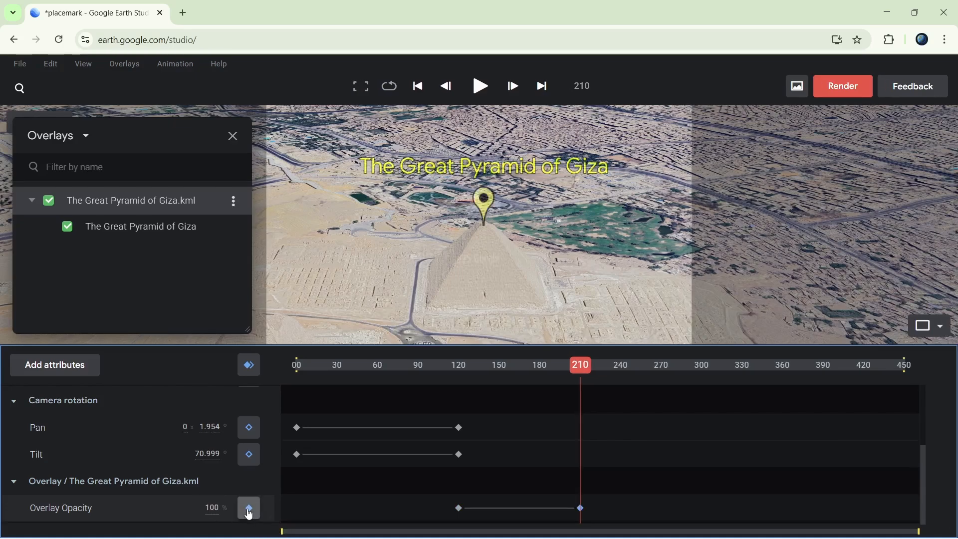
# Orbit the camera around the pyramid and keyframe all attributes for the new views at frames 190 and 259.
pyautogui.moveTo(574, 377); pyautogui.dragTo(554, 348)
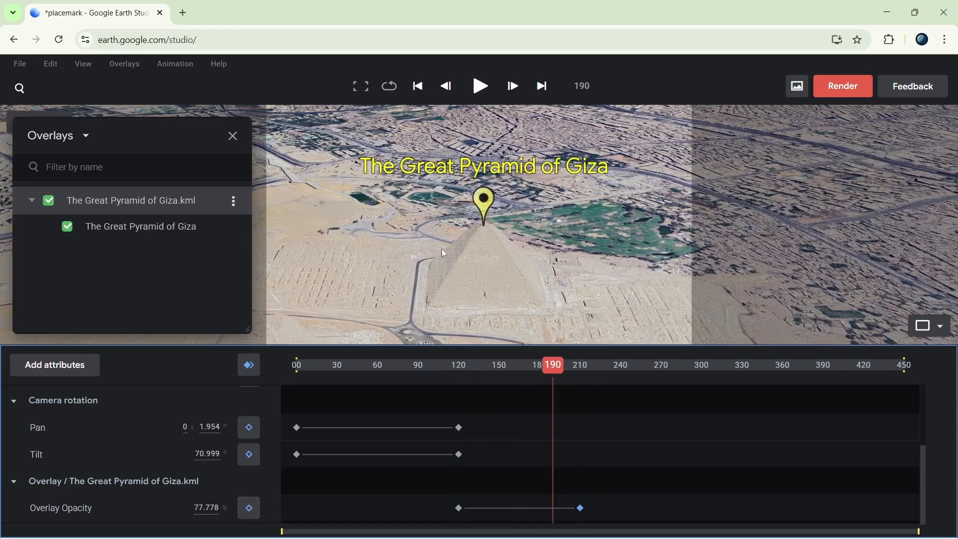
pyautogui.click(249, 366)
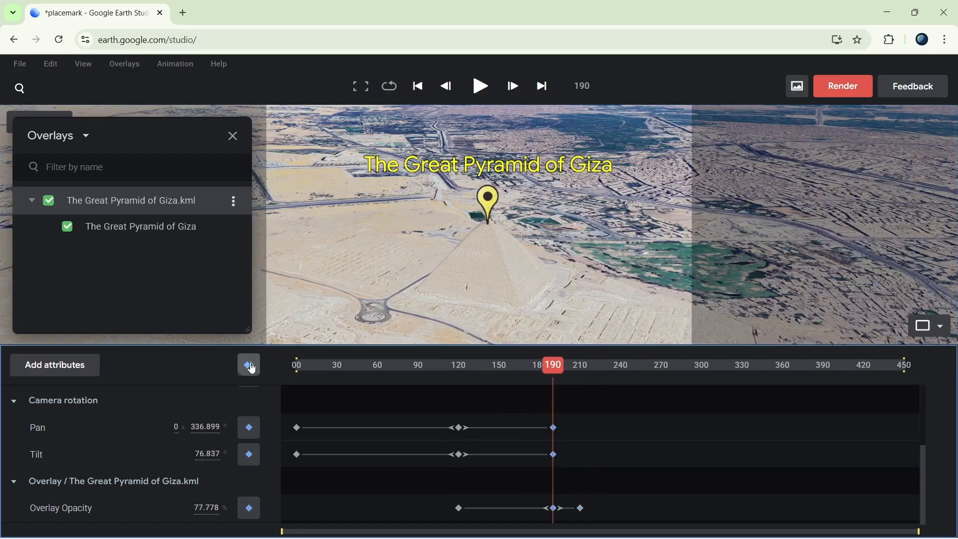
pyautogui.moveTo(553, 367); pyautogui.dragTo(646, 373)
pyautogui.moveTo(546, 300)
pyautogui.mouseDown(button='middle')
pyautogui.moveTo(480, 304)
pyautogui.moveTo(568, 286)
pyautogui.mouseUp(button='middle')
pyautogui.click(249, 366)
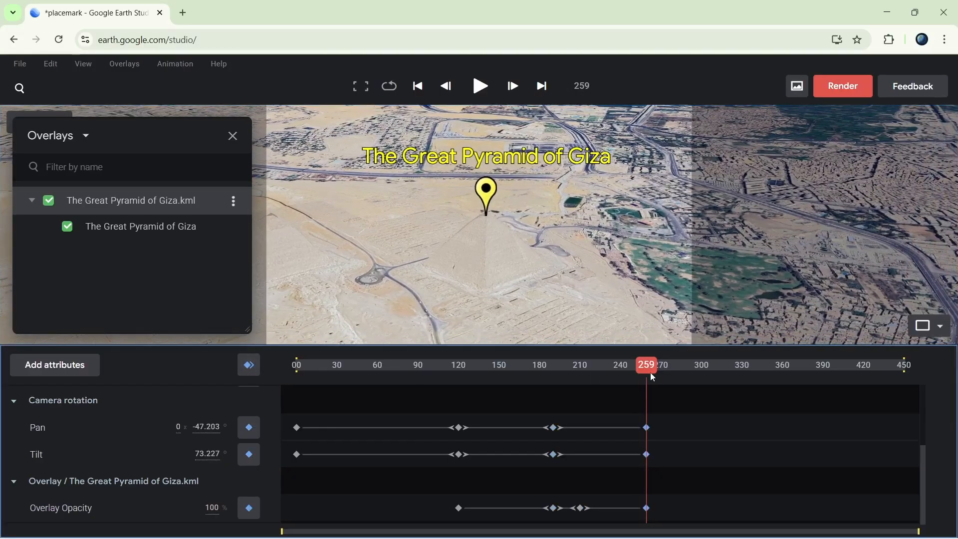
# Continue the orbit around the pyramid with keyframes for all attributes at about frame 350 and at frame 450.
pyautogui.moveTo(649, 372); pyautogui.dragTo(768, 370)
pyautogui.moveTo(499, 274); pyautogui.dragTo(478, 267, button='middle')
pyautogui.click(249, 366)
pyautogui.moveTo(768, 366); pyautogui.dragTo(928, 366)
pyautogui.moveTo(607, 288); pyautogui.dragTo(496, 272, button='middle')
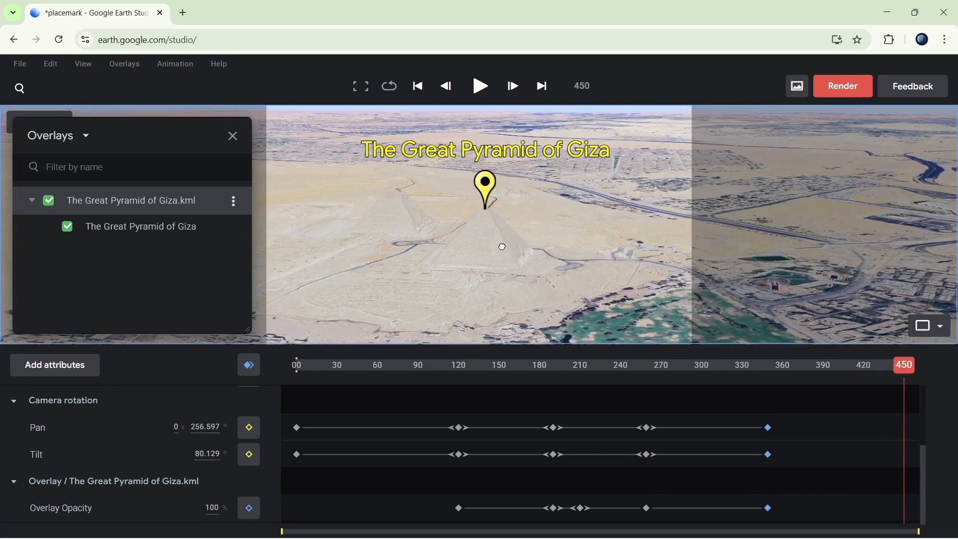
pyautogui.click(249, 365)
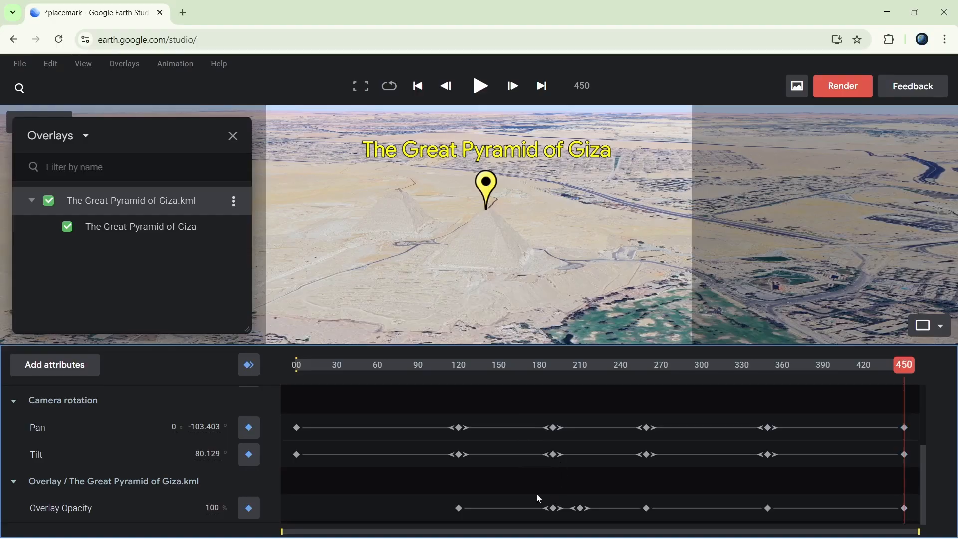
# Delete the overlay opacity keyframe at frame 190 and return the playhead to frame 0.
pyautogui.moveTo(534, 490); pyautogui.dragTo(561, 514)
pyautogui.moveTo(904, 367); pyautogui.dragTo(294, 375)
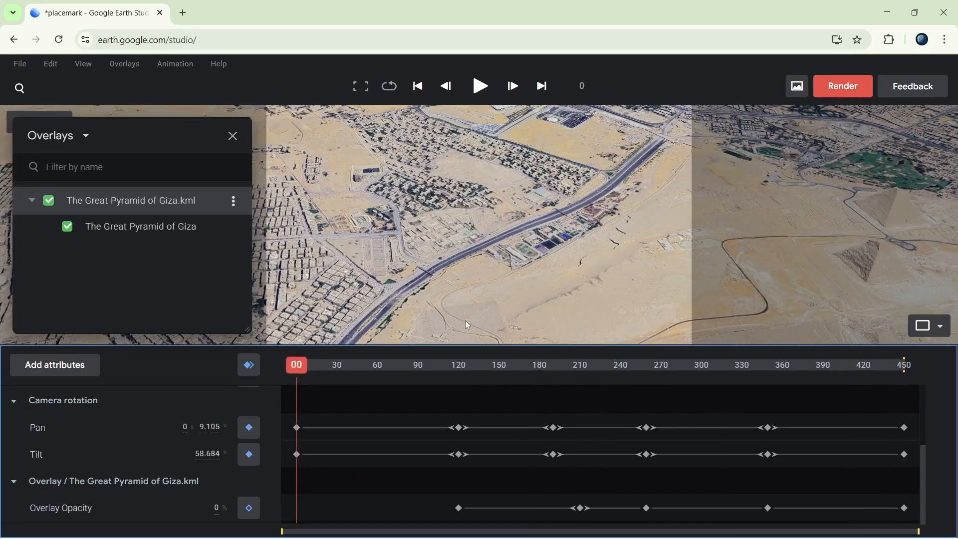
# Preview the animation in full screen, stop the playback and restore the normal editing layout.
pyautogui.click(361, 88)
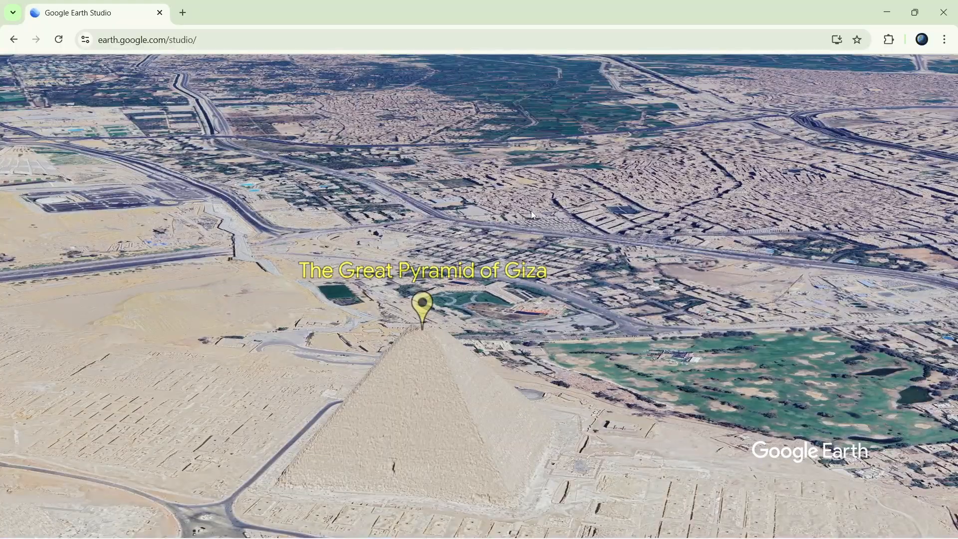
pyautogui.press('space')
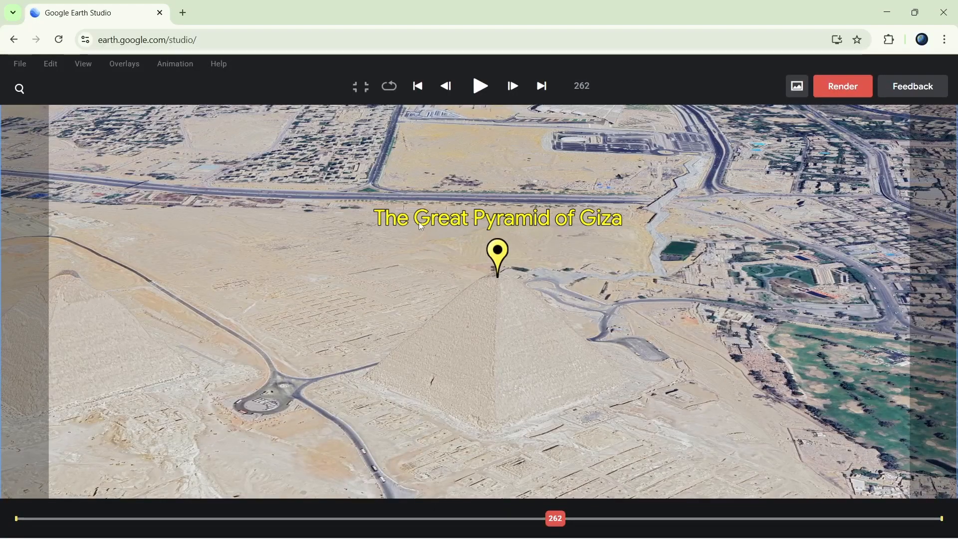
pyautogui.click(367, 84)
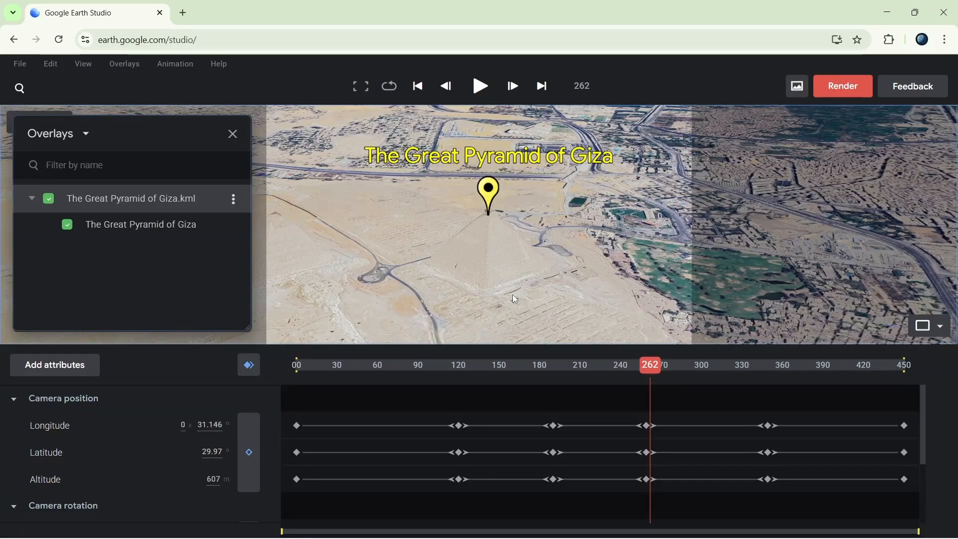
# Apply Ease out to the intermediate camera keyframes from frame 120 through about frame 350.
pyautogui.scroll(-5, 454, 424)
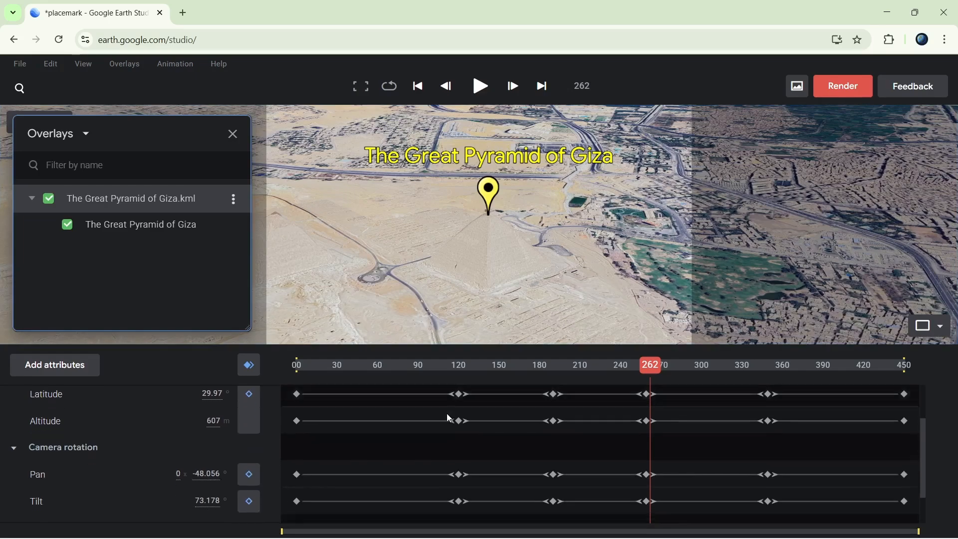
pyautogui.moveTo(431, 472); pyautogui.dragTo(772, 324)
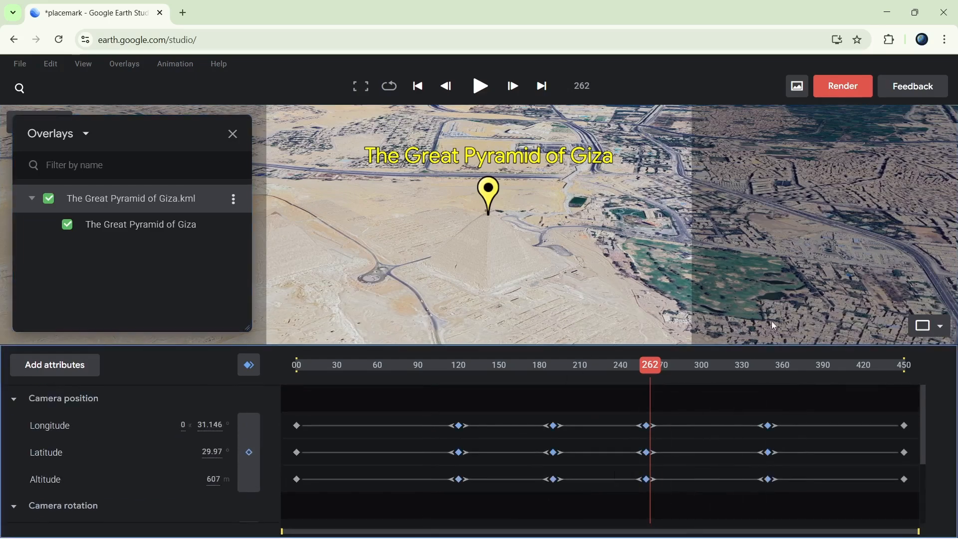
pyautogui.rightClick(459, 426)
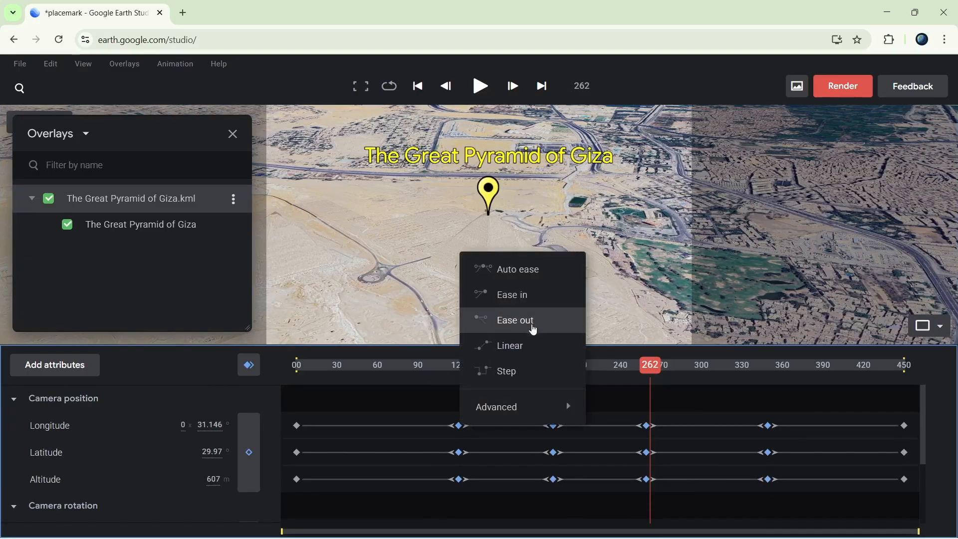
pyautogui.click(536, 322)
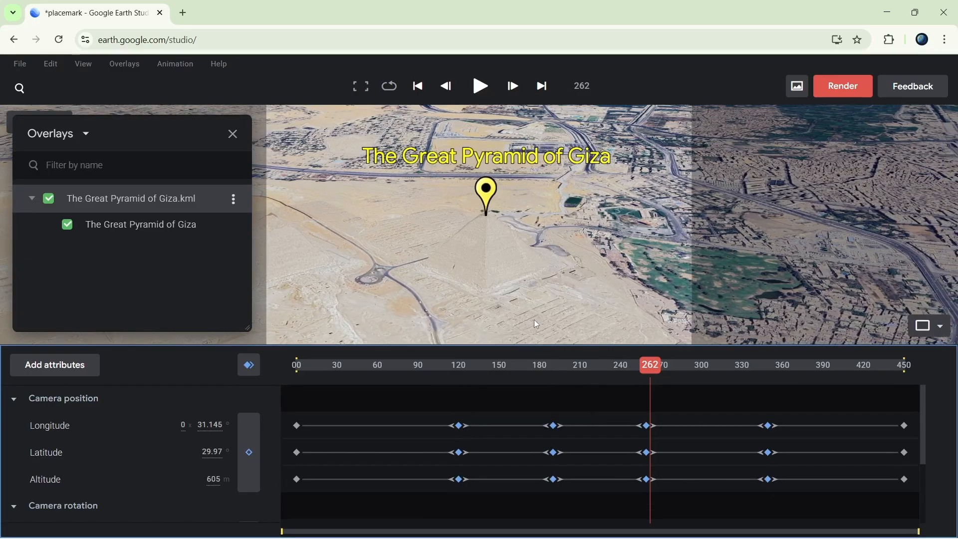
# Preview the eased animation from near the start and delete the intermediate camera keyframes between frames 120 and 450.
pyautogui.moveTo(643, 369); pyautogui.dragTo(376, 383)
pyautogui.press('space')
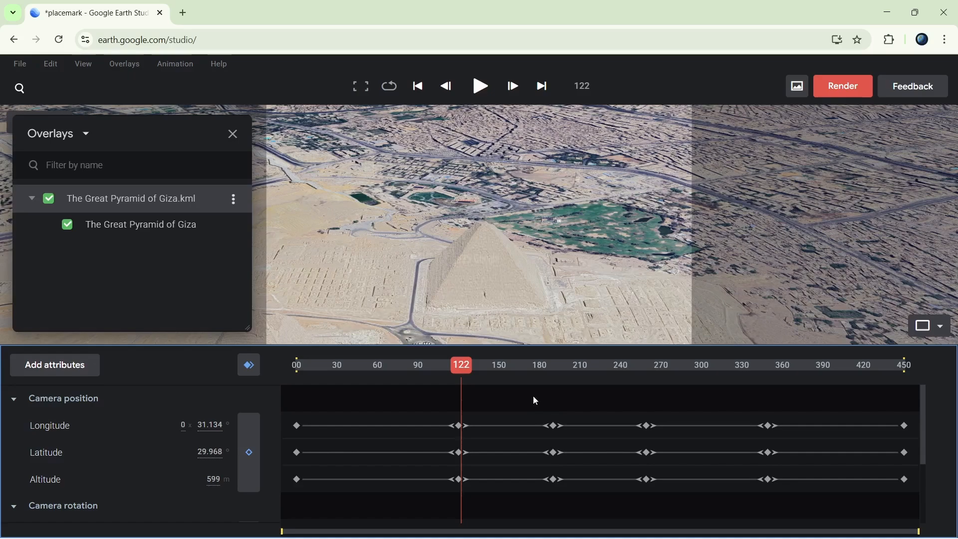
pyautogui.moveTo(533, 396); pyautogui.dragTo(791, 483)
pyautogui.press('Delete')
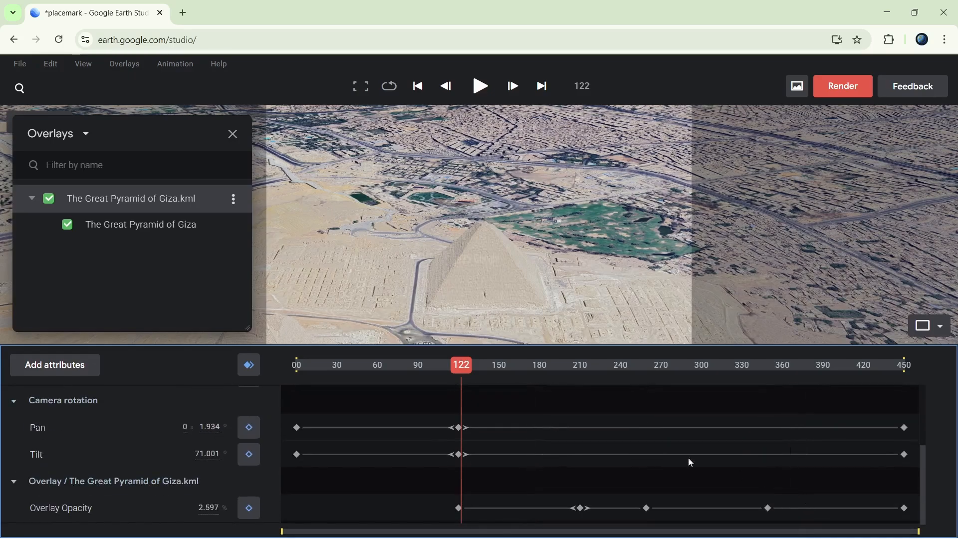
# Play the animation from frame 0 to frame 301, recentre the pyramid in the view and keyframe the camera pan and tilt there.
pyautogui.moveTo(463, 368); pyautogui.dragTo(292, 390)
pyautogui.press('space')
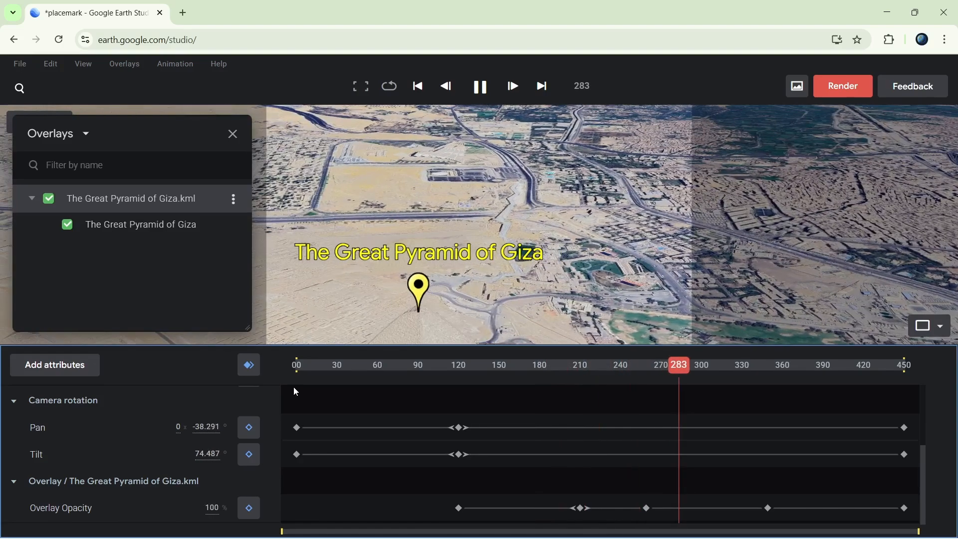
pyautogui.press('space')
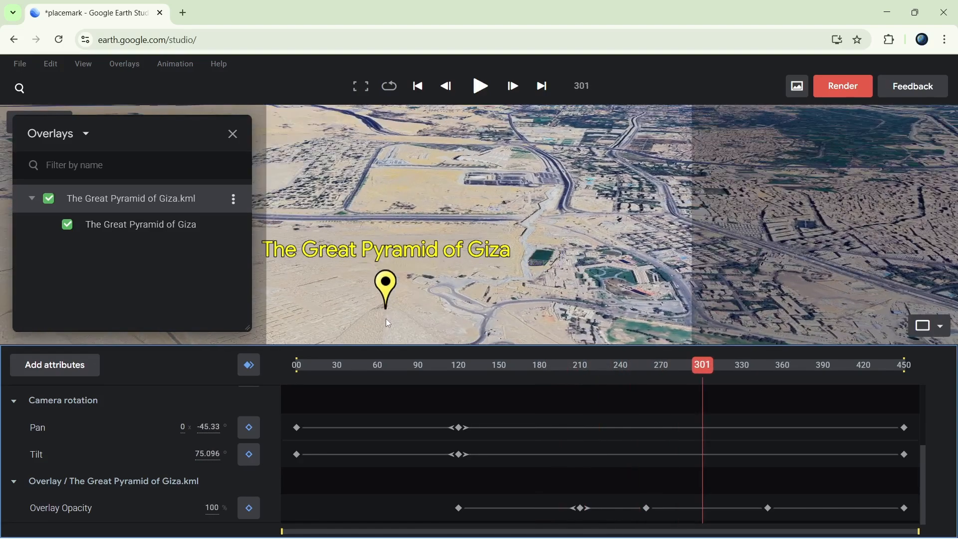
pyautogui.moveTo(388, 323); pyautogui.dragTo(480, 219)
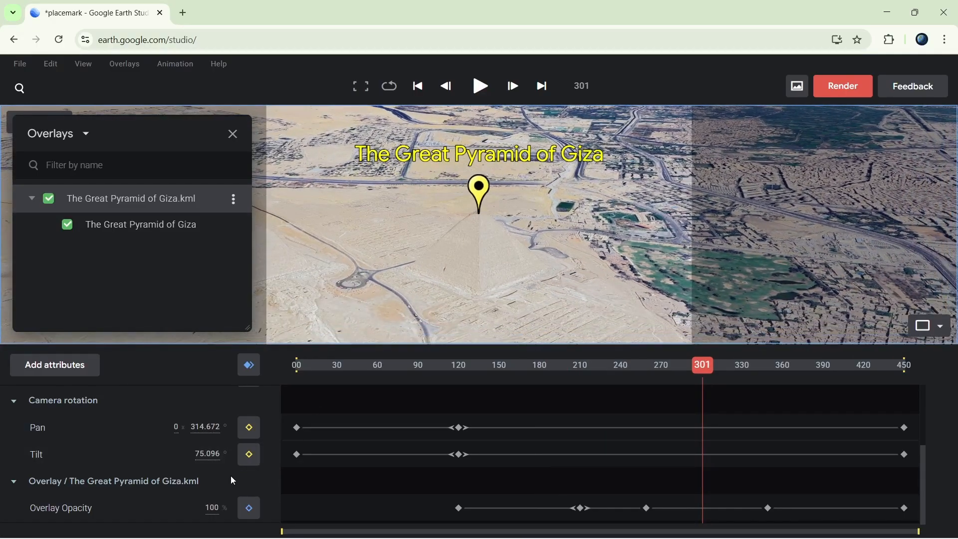
pyautogui.click(250, 429)
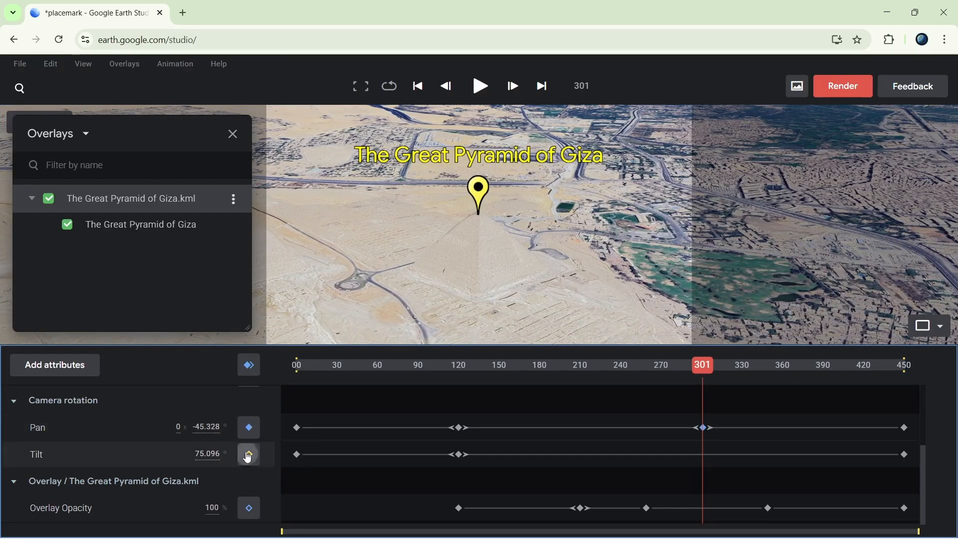
pyautogui.click(248, 454)
# Replay the revised animation from frame 0 to check the camera motion.
pyautogui.moveTo(703, 372); pyautogui.dragTo(172, 372)
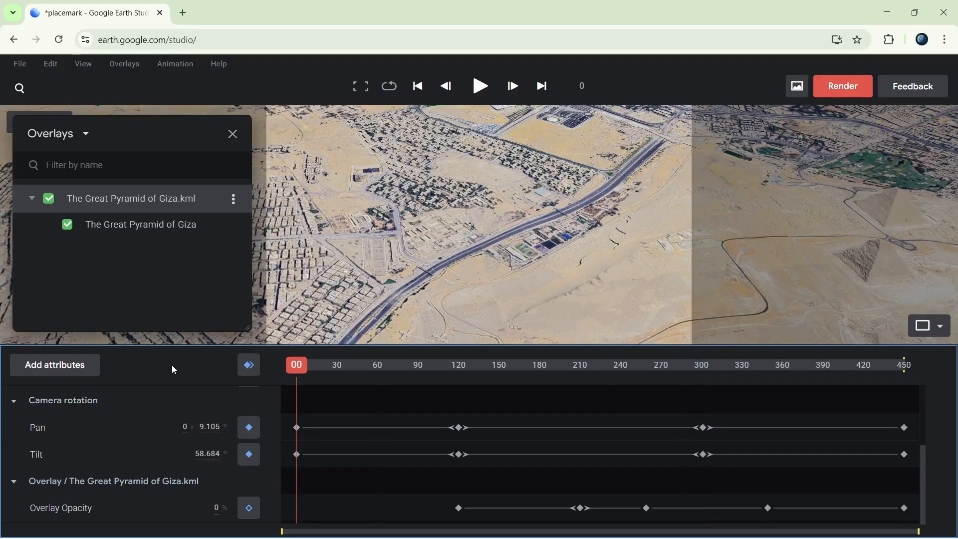
pyautogui.press('space')
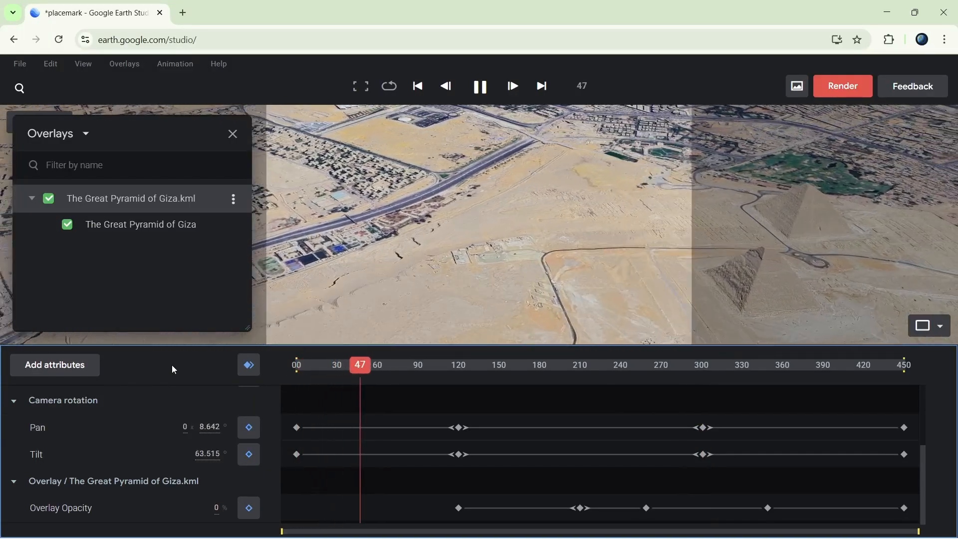